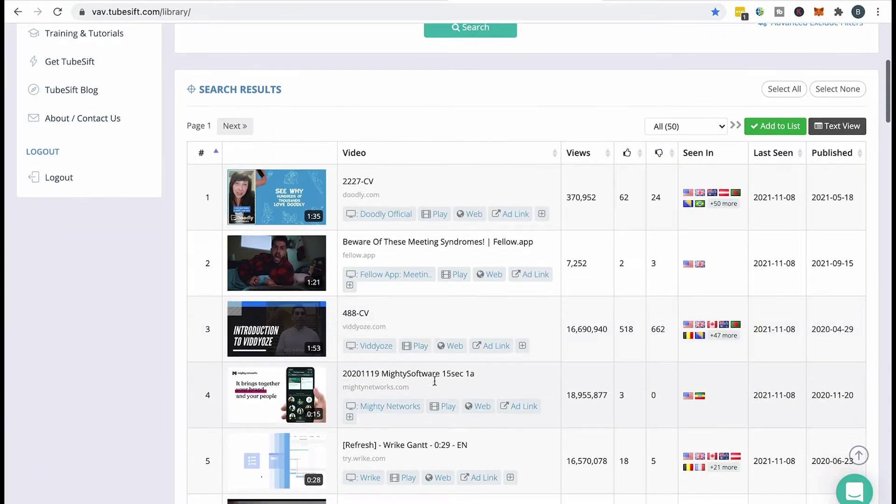
Preview the Mighty Networks ad's landing page, then show the watched channels' email alert settings
click(524, 407)
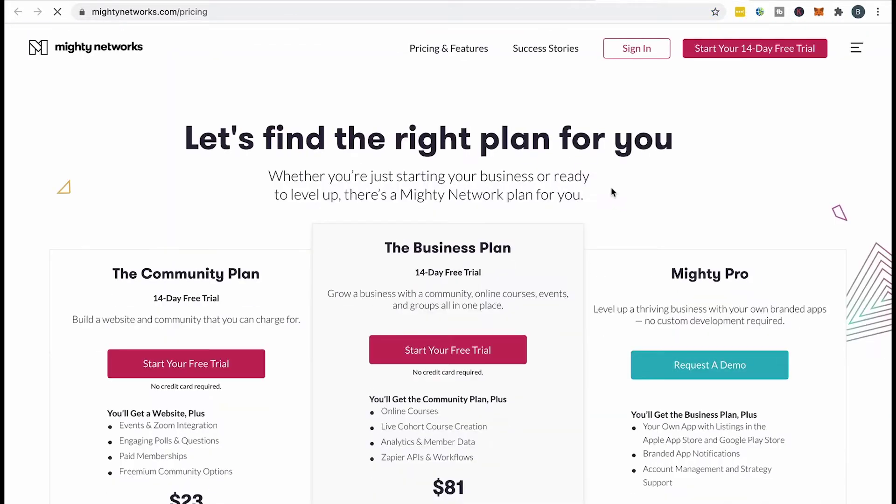
scroll(733, 206, down, 3)
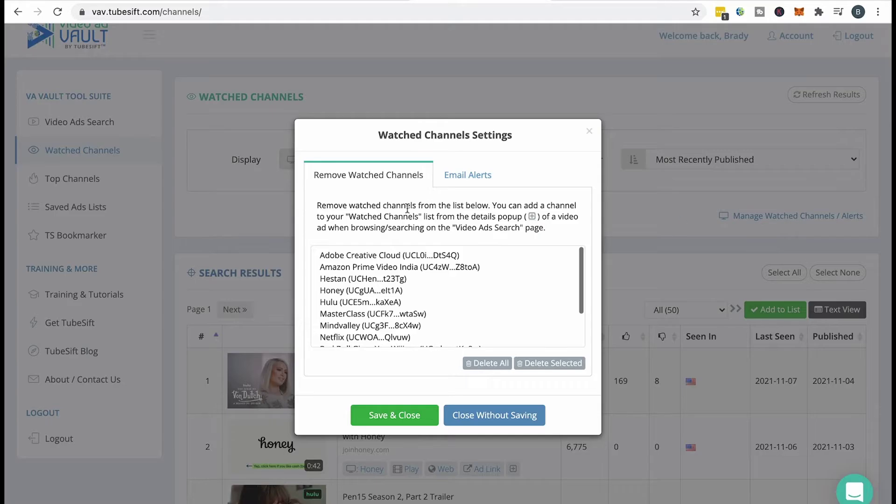
click(472, 178)
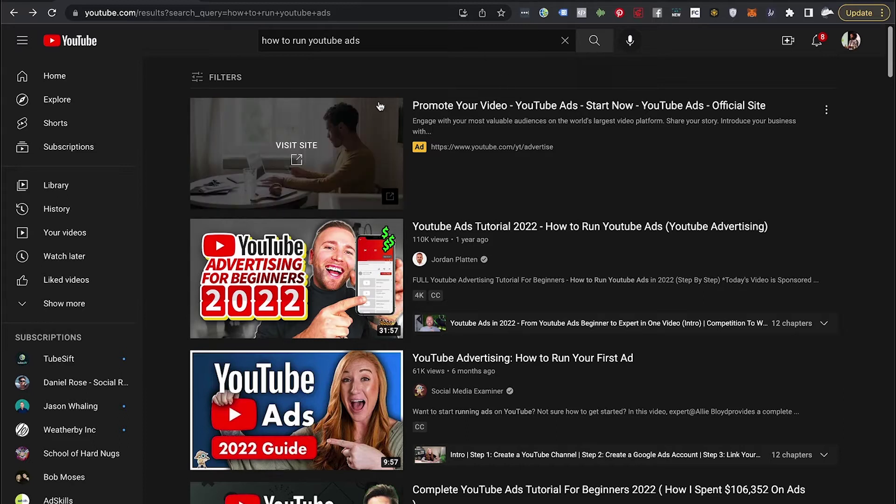
Scroll the 'how to run youtube ads' results down to the Youtube Ads Tutorial 2022 video
scroll(613, 138, down, 2)
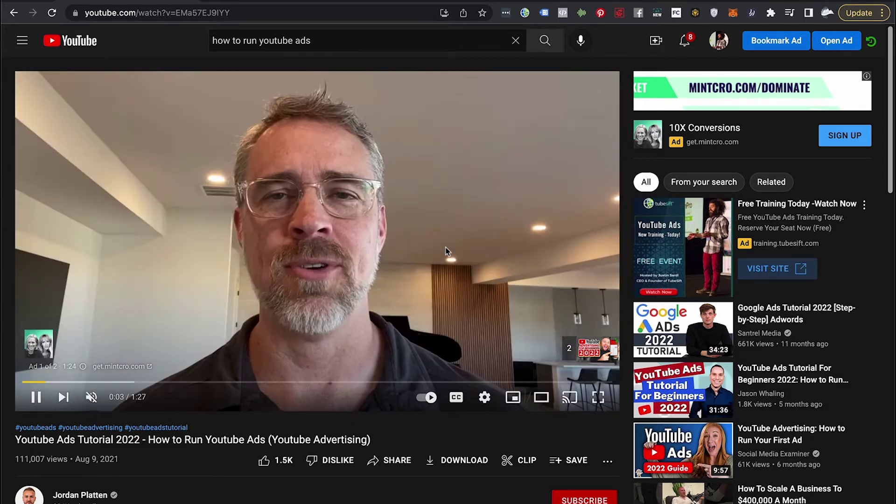
Pause the ad playing on the Youtube Ads Tutorial 2022 video
click(446, 251)
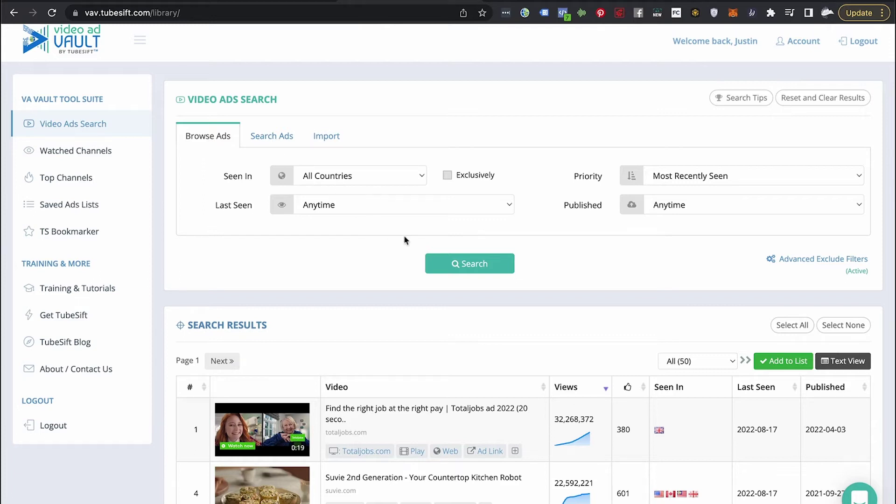
scroll(404, 240, down, 6)
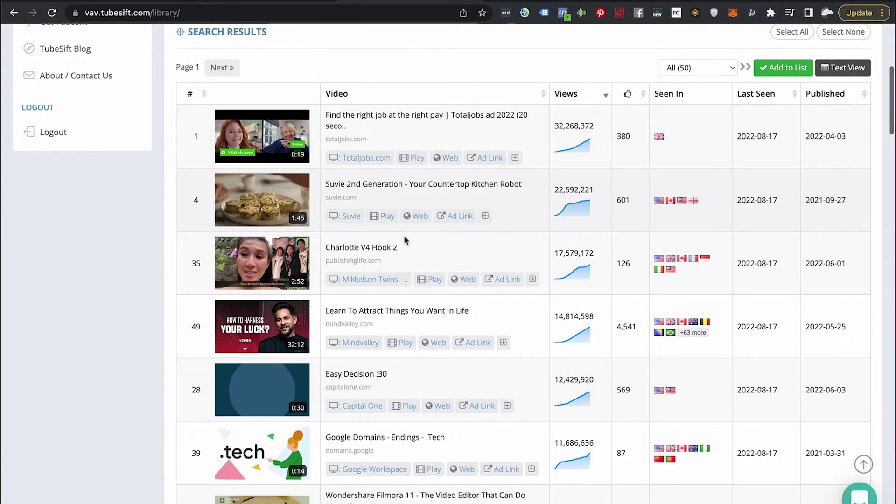
scroll(404, 240, down, 9)
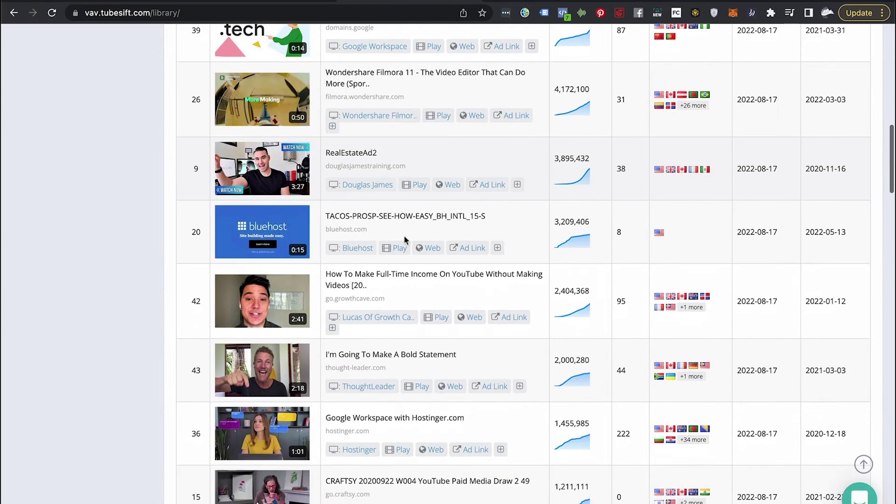
scroll(405, 240, down, 3)
scroll(404, 240, up, 3)
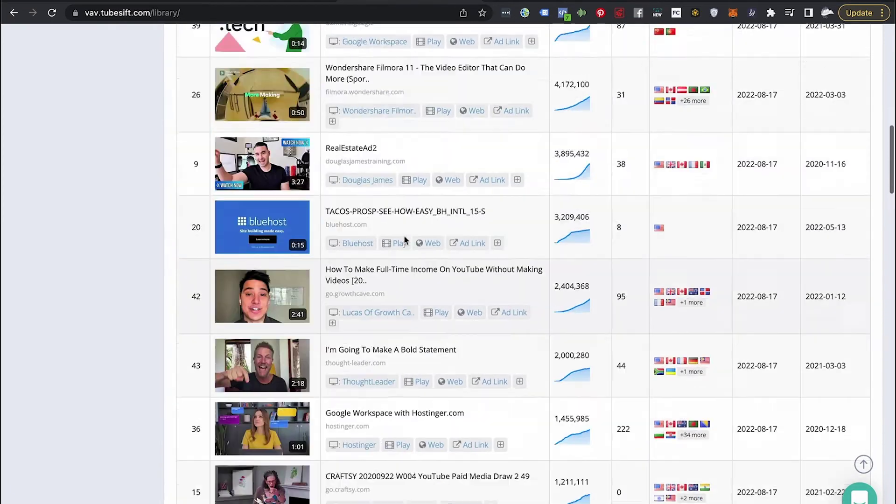
scroll(405, 239, up, 10)
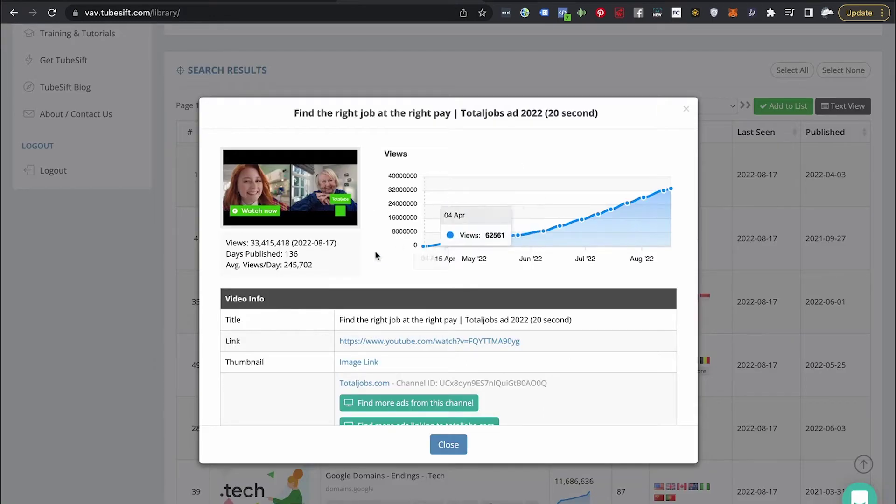
mouse_move(452, 244)
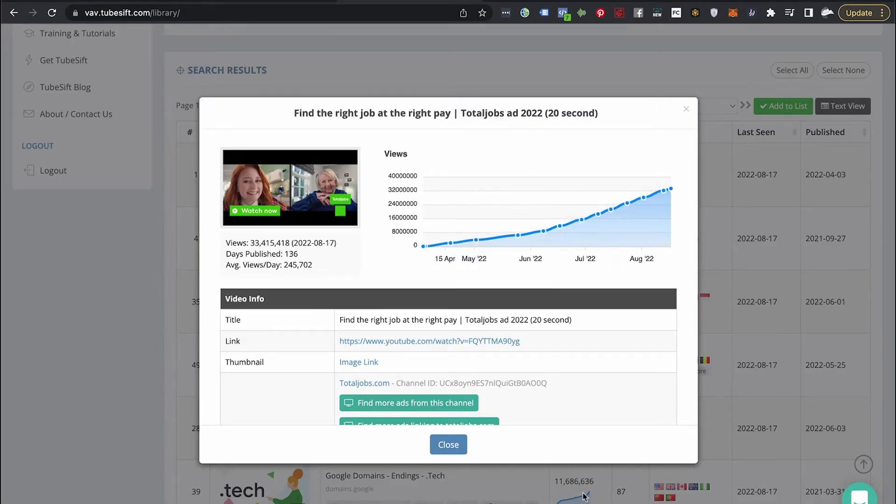
mouse_move(477, 230)
scroll(430, 286, down, 5)
scroll(430, 289, down, 1)
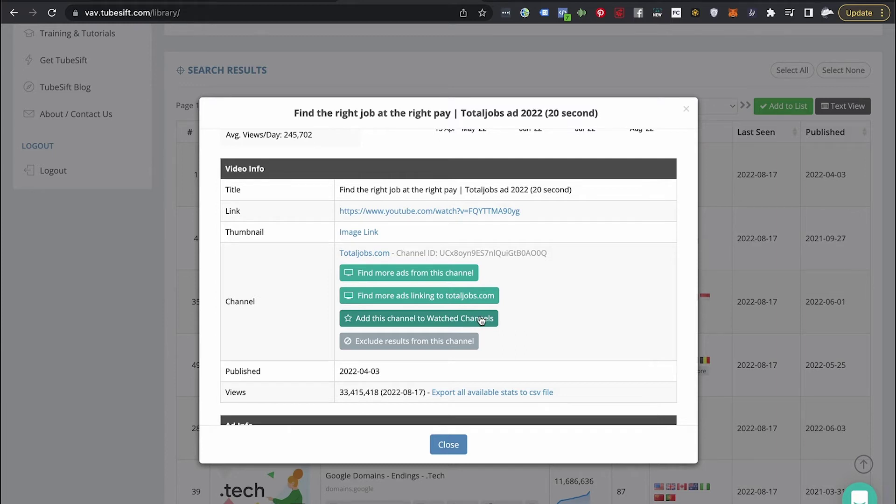
scroll(580, 306, down, 10)
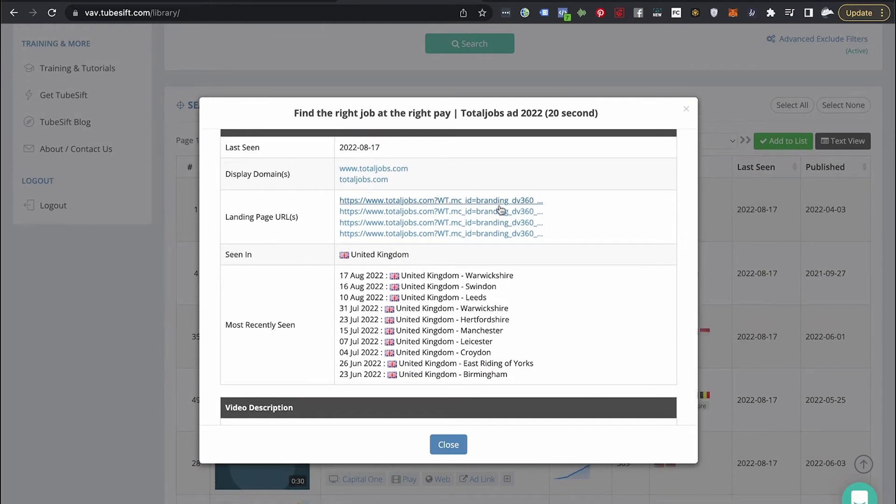
scroll(451, 327, down, 3)
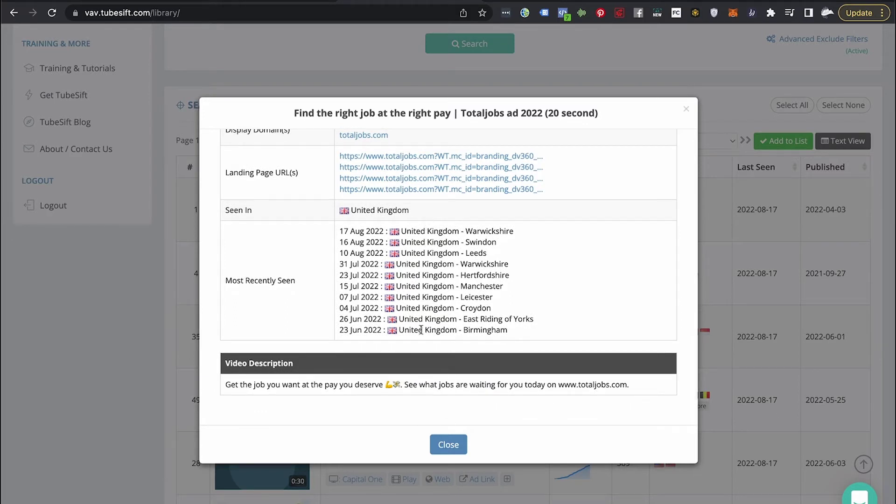
click(449, 446)
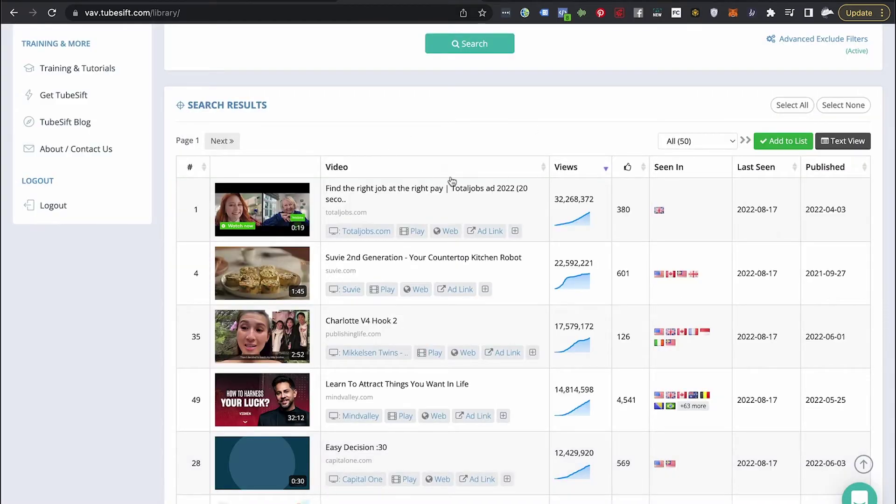
Filter the ads to those seen in the United States and review the results
scroll(516, 162, up, 5)
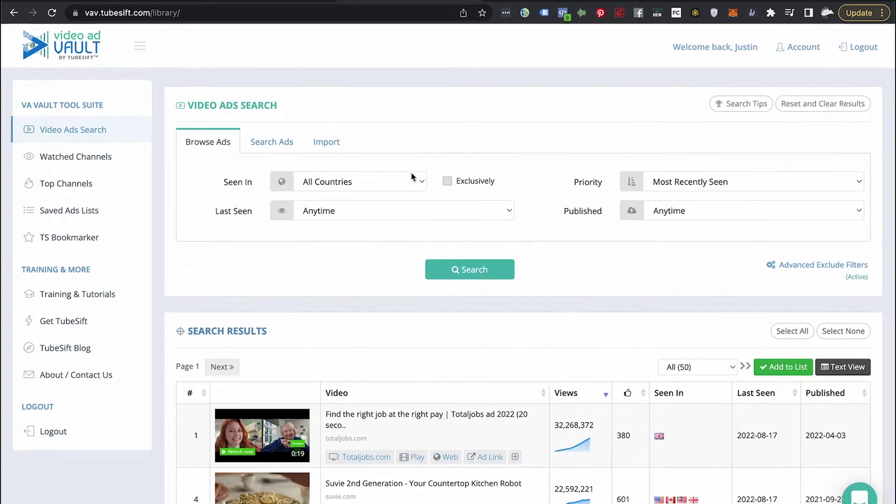
click(411, 182)
click(382, 196)
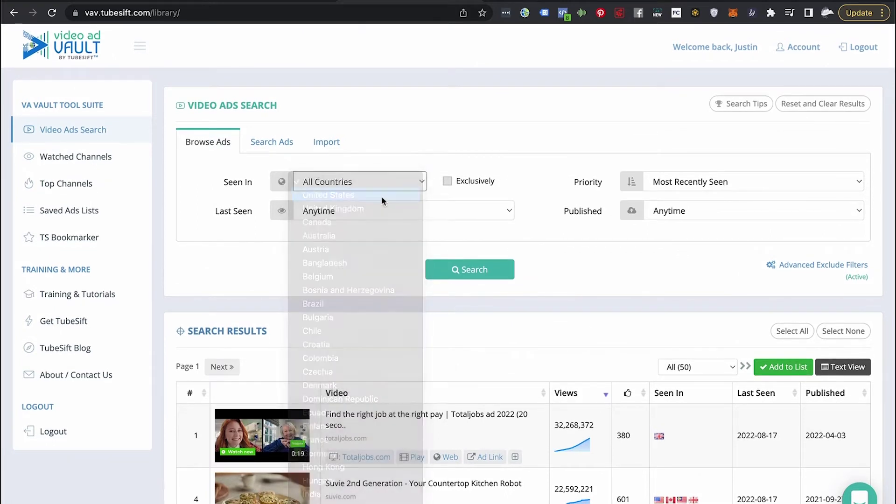
click(459, 264)
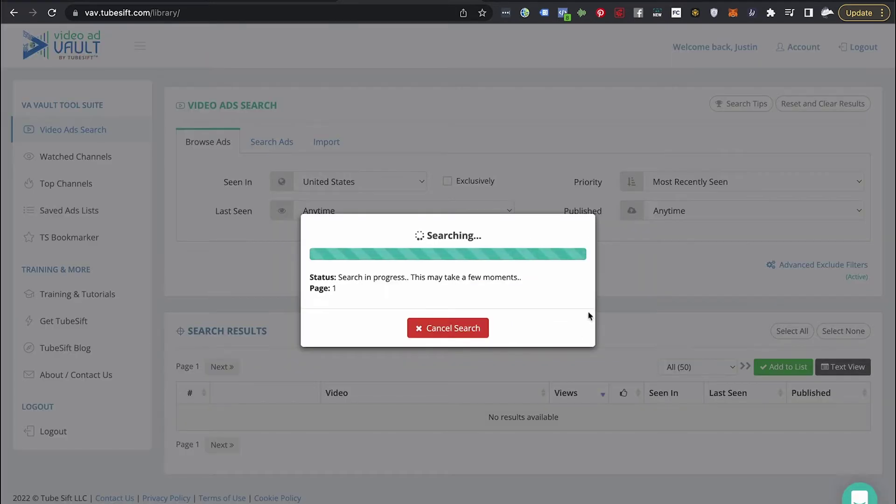
scroll(685, 326, down, 1)
scroll(684, 327, down, 3)
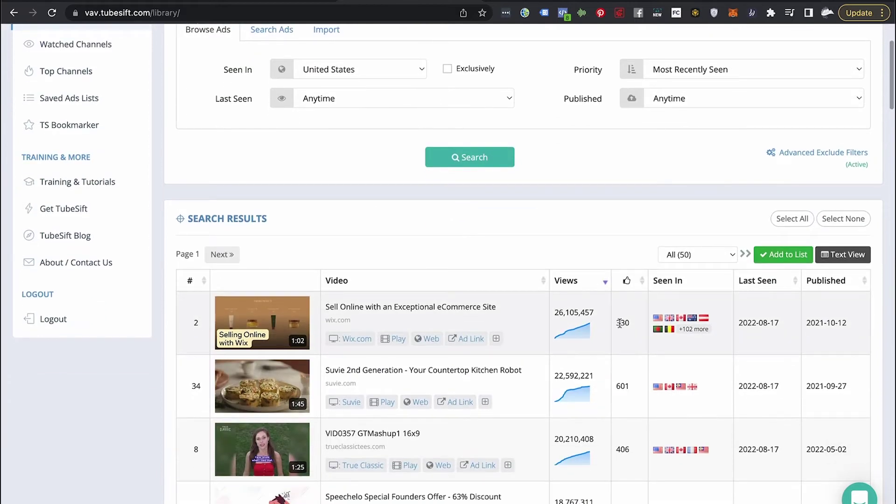
Change the Seen In filter to United Kingdom and search again, led by Adobe's Photoshop ad
click(342, 73)
click(343, 83)
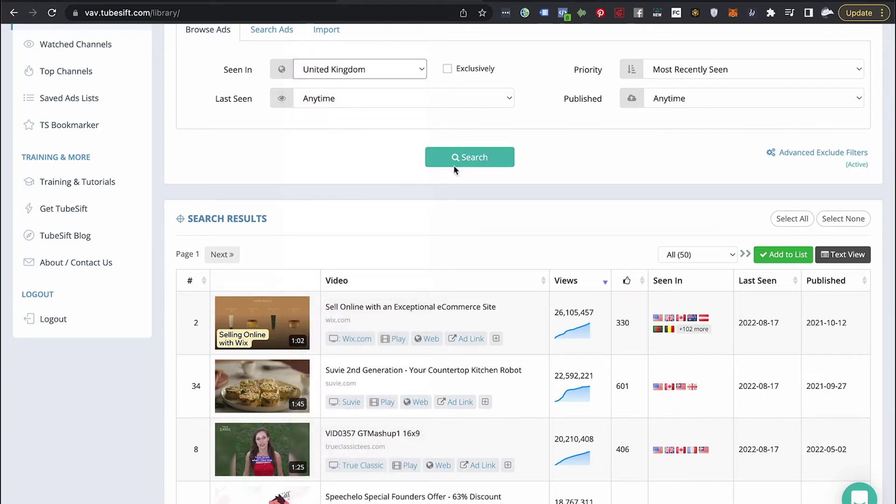
click(457, 163)
scroll(706, 265, down, 8)
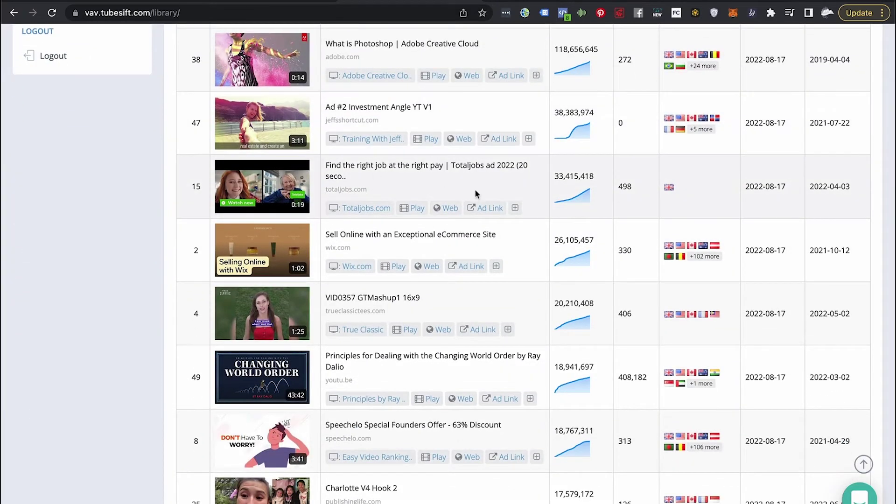
scroll(512, 204, up, 3)
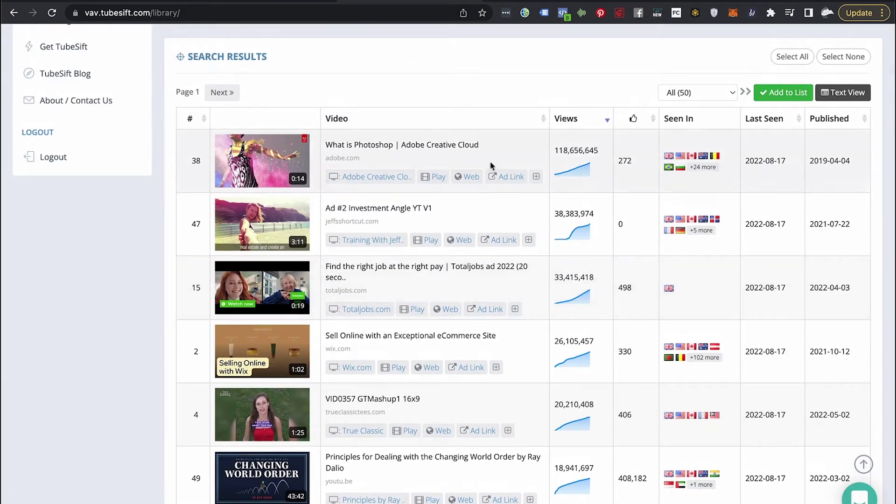
scroll(497, 287, up, 6)
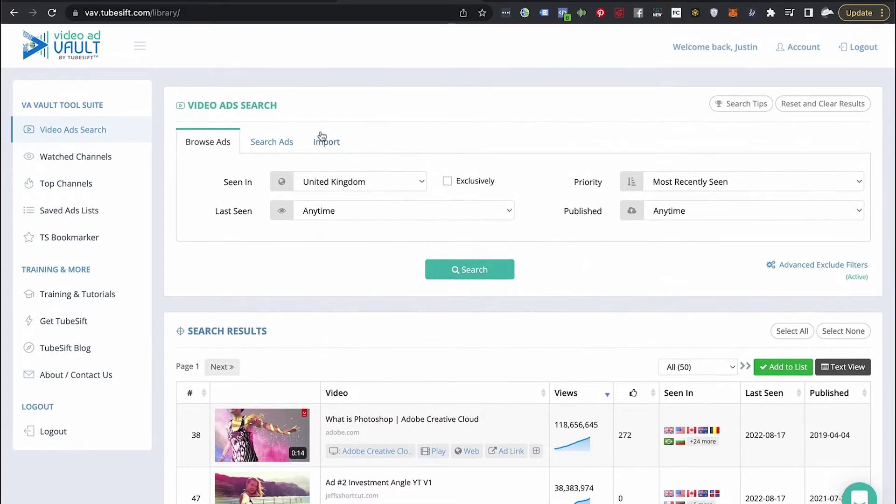
click(274, 143)
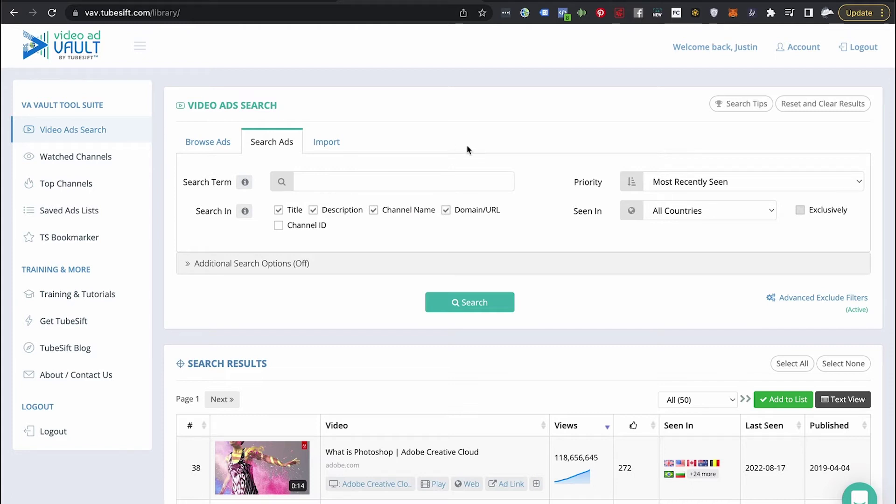
click(434, 181)
text(webinarjam.com)
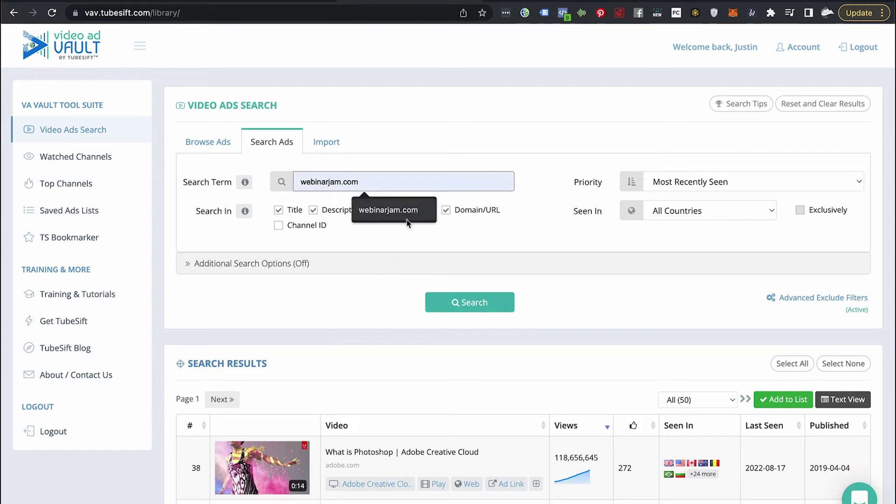
click(407, 206)
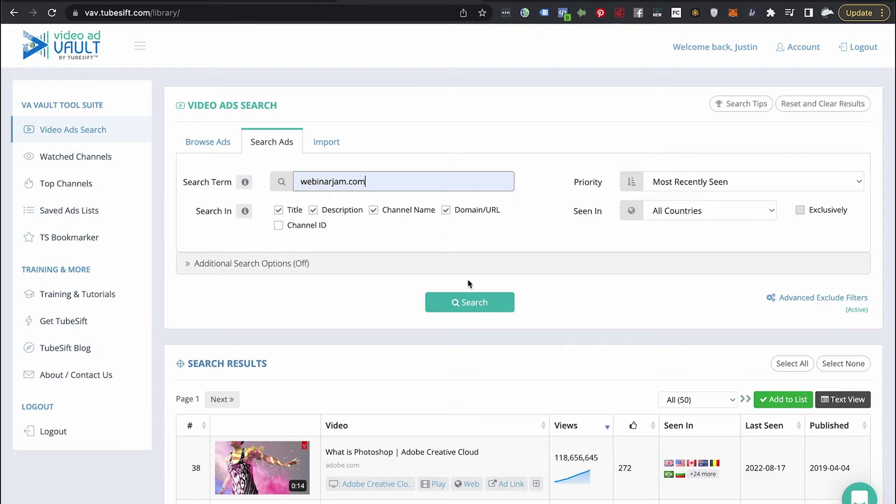
click(472, 304)
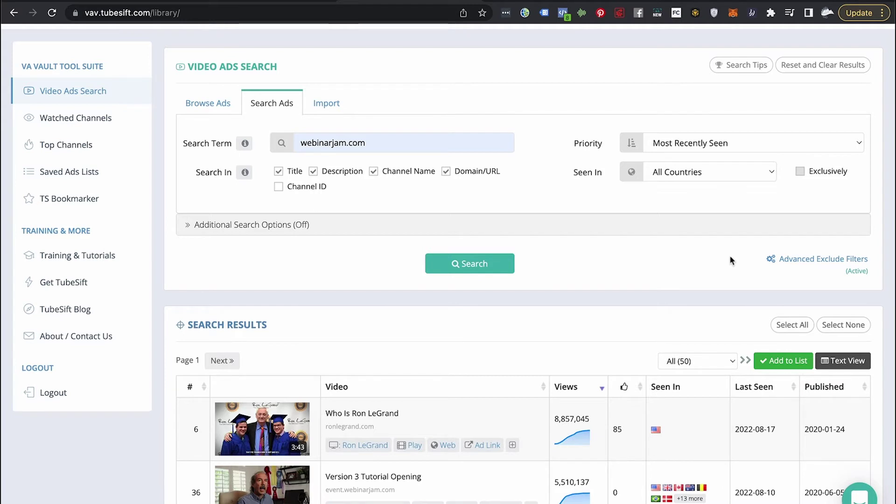
scroll(657, 308, down, 5)
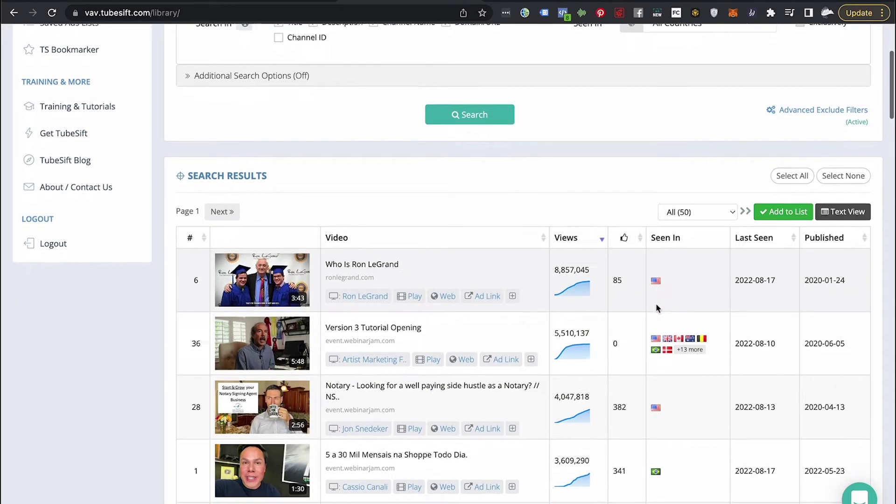
scroll(489, 209, down, 1)
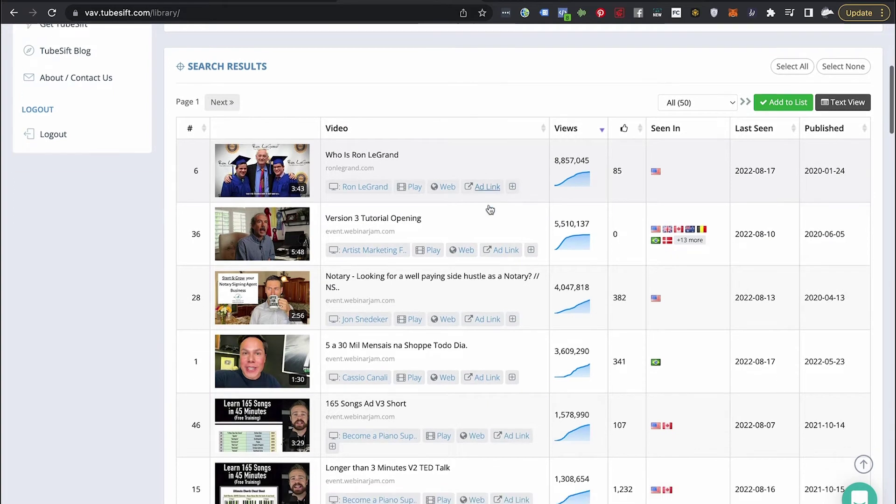
scroll(488, 208, up, 2)
click(190, 157)
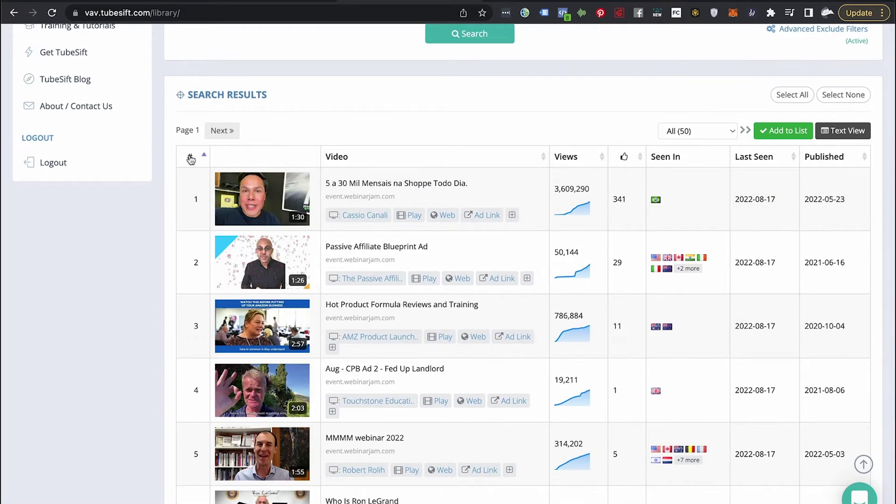
click(190, 158)
click(190, 159)
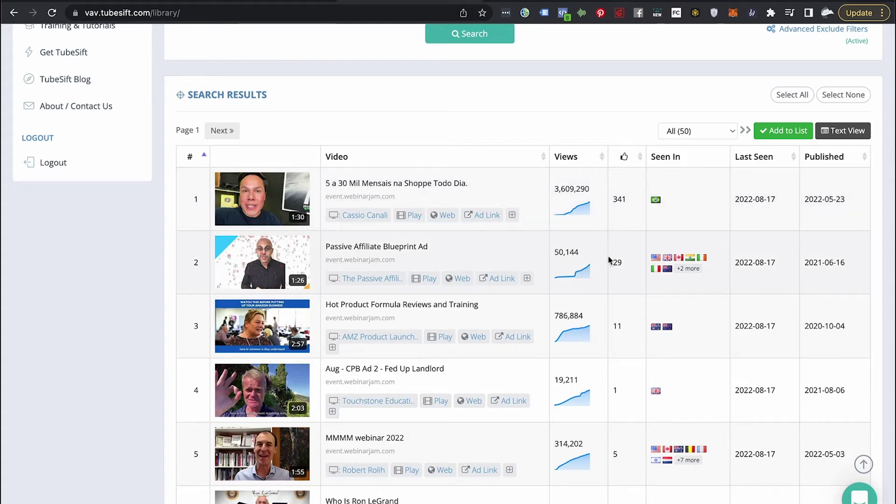
click(527, 279)
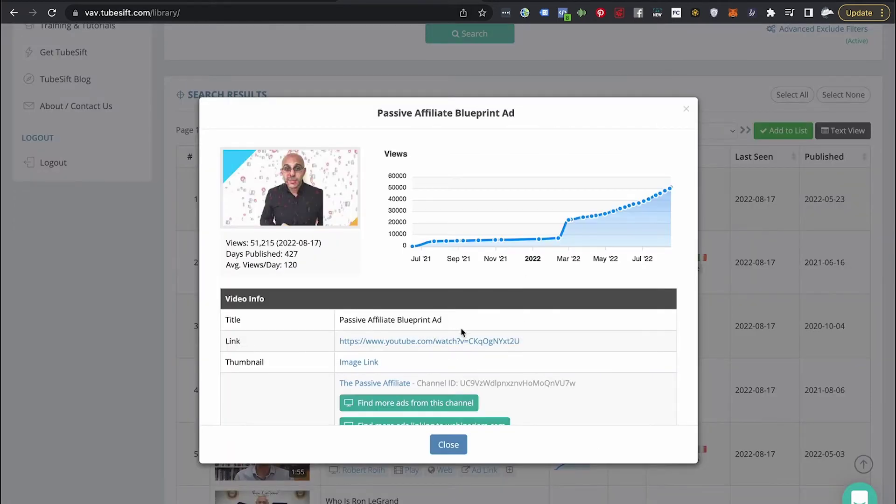
scroll(462, 333, down, 1)
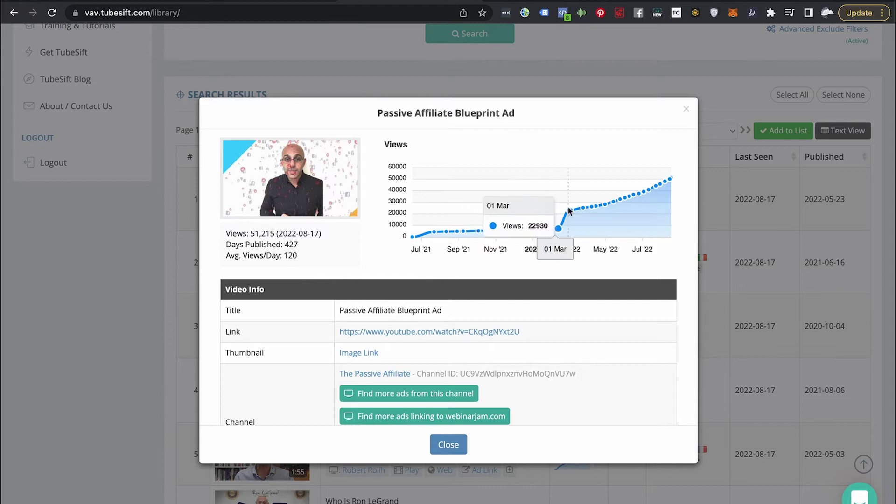
scroll(587, 249, down, 2)
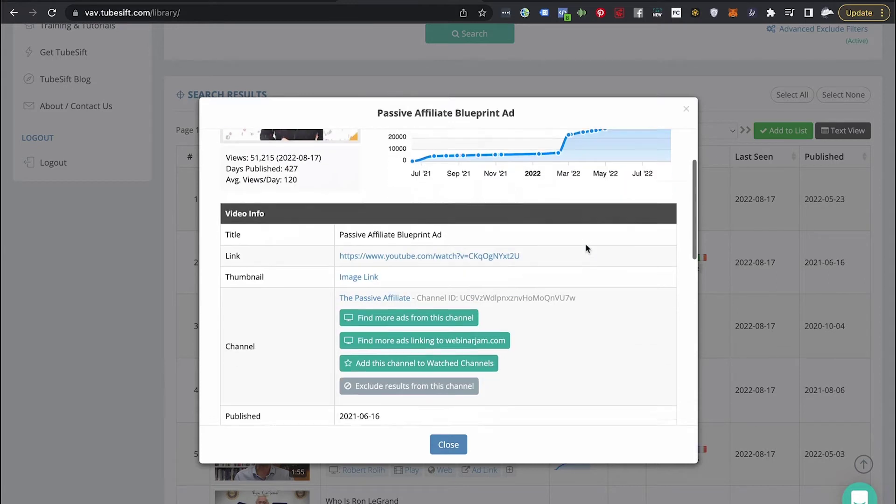
scroll(586, 245, down, 2)
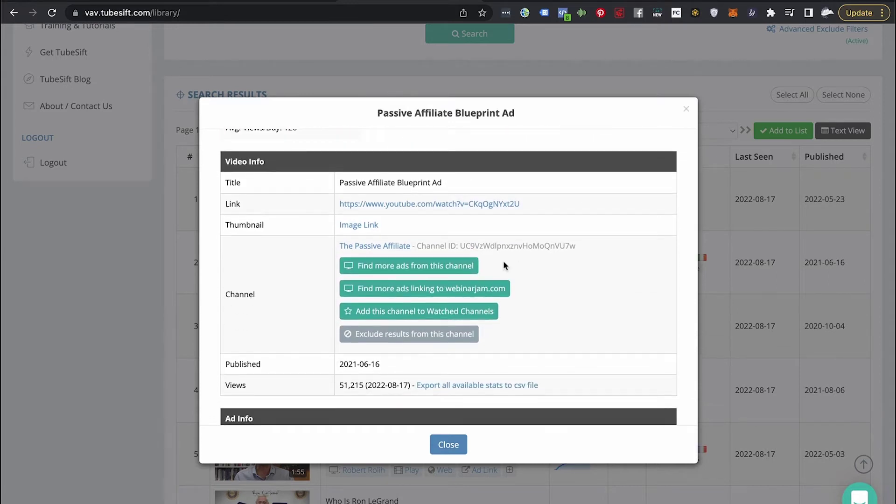
click(135, 326)
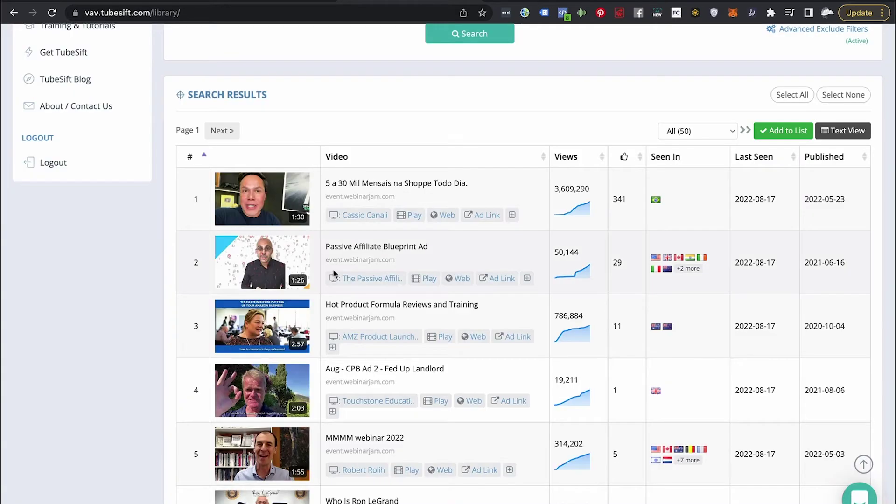
click(426, 280)
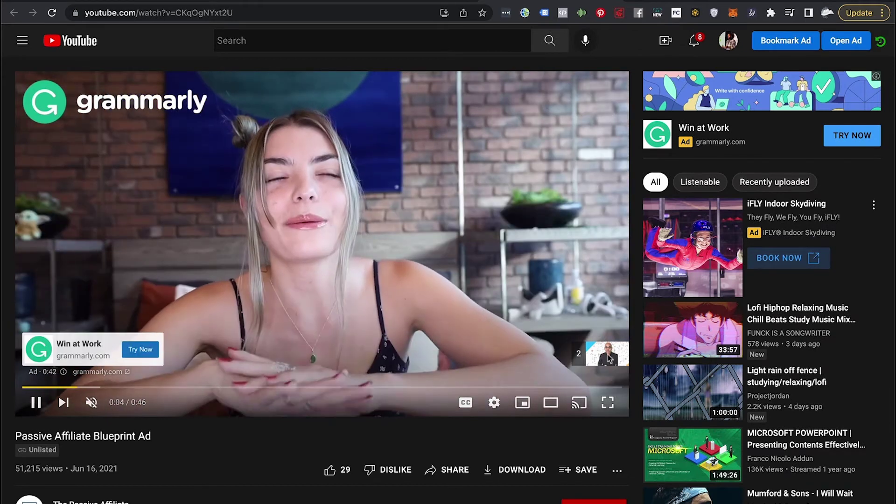
click(609, 356)
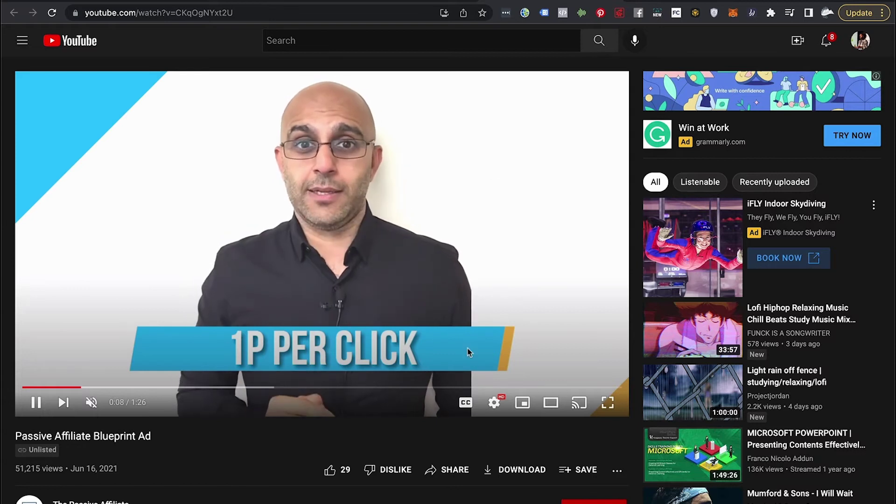
click(520, 198)
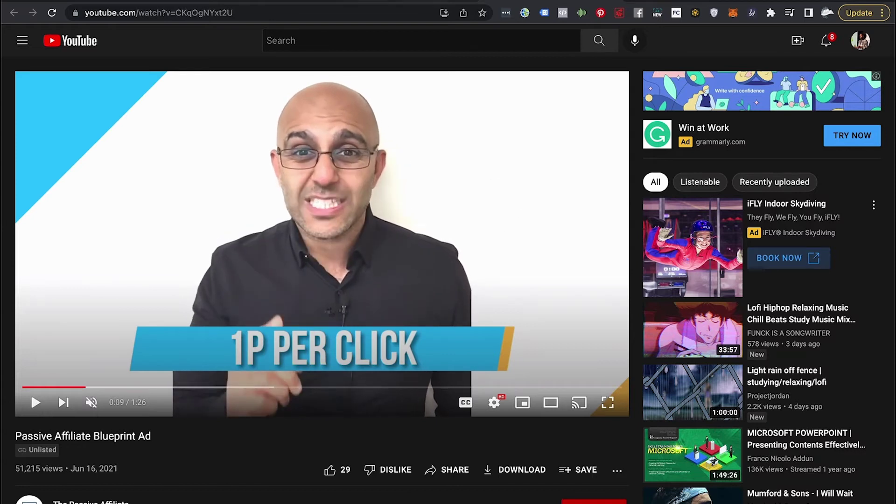
key(ctrl+w)
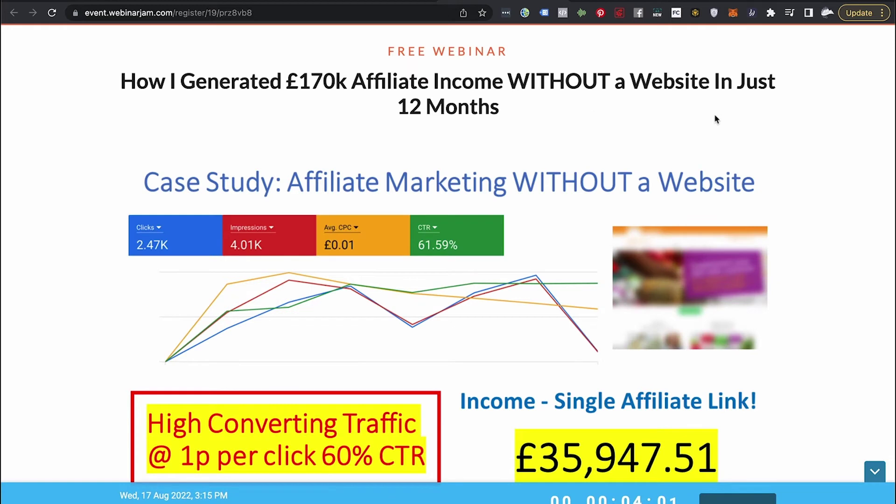
scroll(717, 119, down, 1)
scroll(716, 117, up, 1)
scroll(780, 110, down, 5)
scroll(783, 112, down, 5)
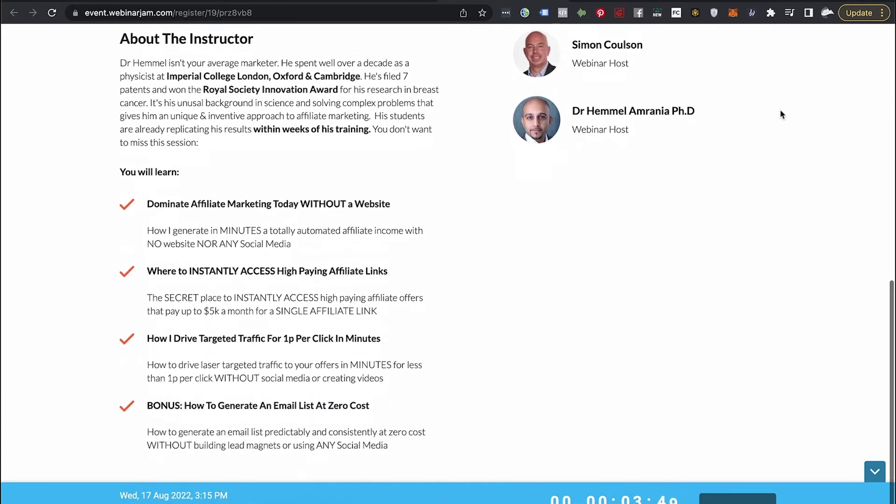
scroll(751, 359, up, 10)
scroll(751, 358, down, 1)
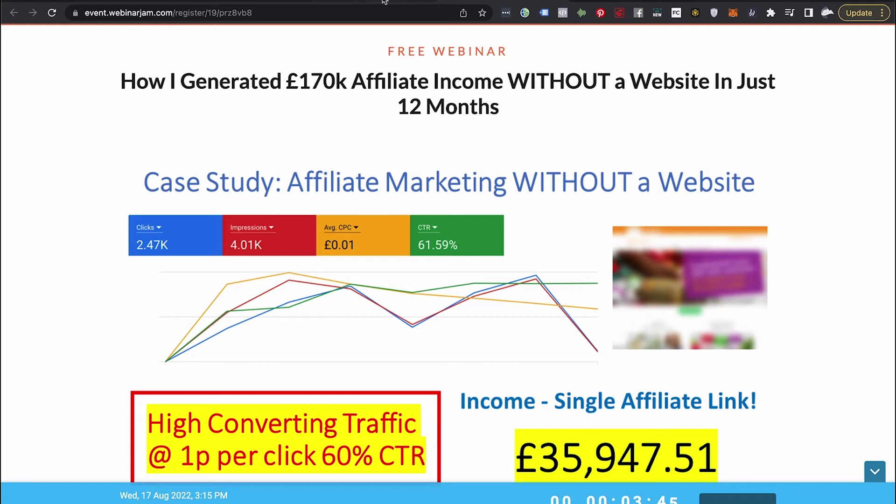
key(super+w)
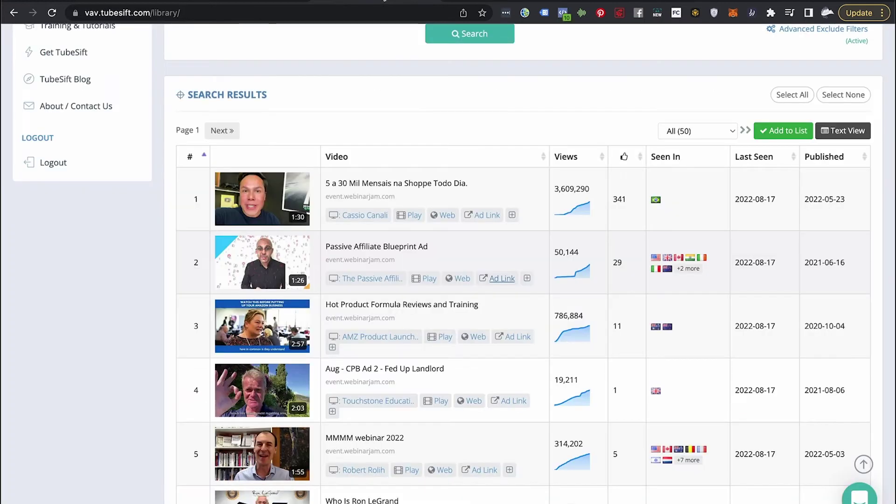
Open the Passive Affiliate Blueprint Ad's details, then reopen them to reach the Channel section
click(528, 279)
scroll(500, 249, down, 10)
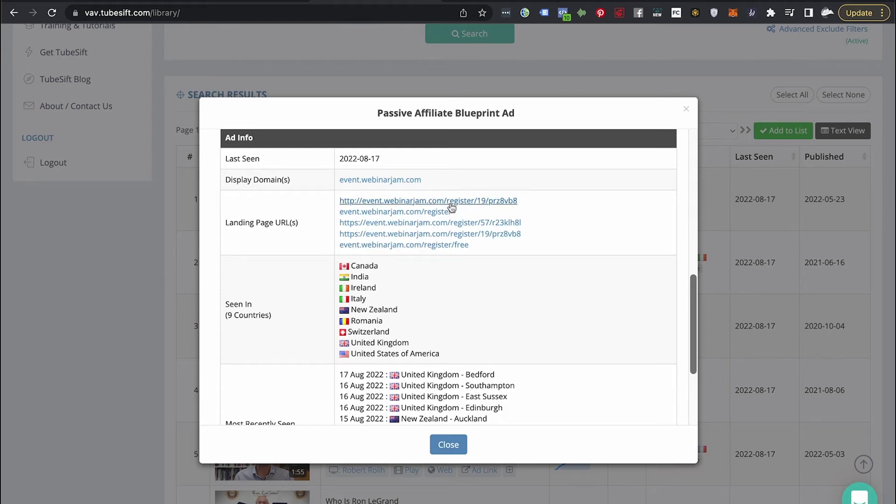
click(137, 268)
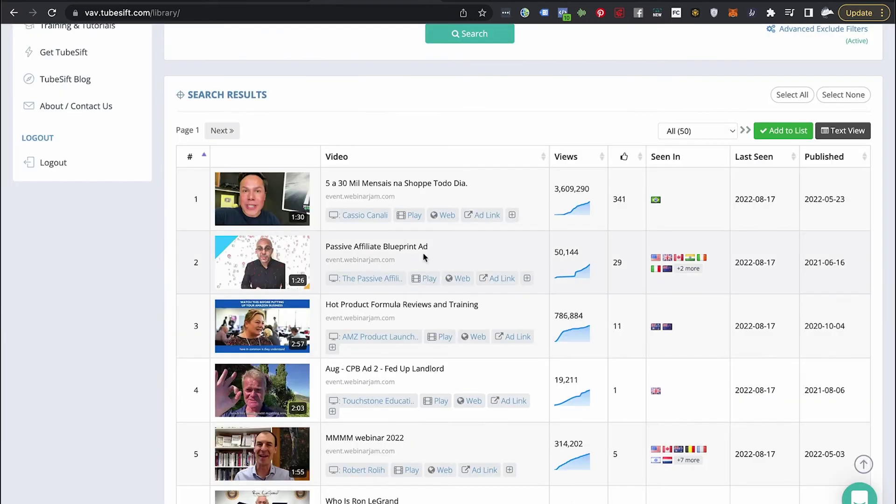
click(528, 280)
scroll(469, 334, down, 3)
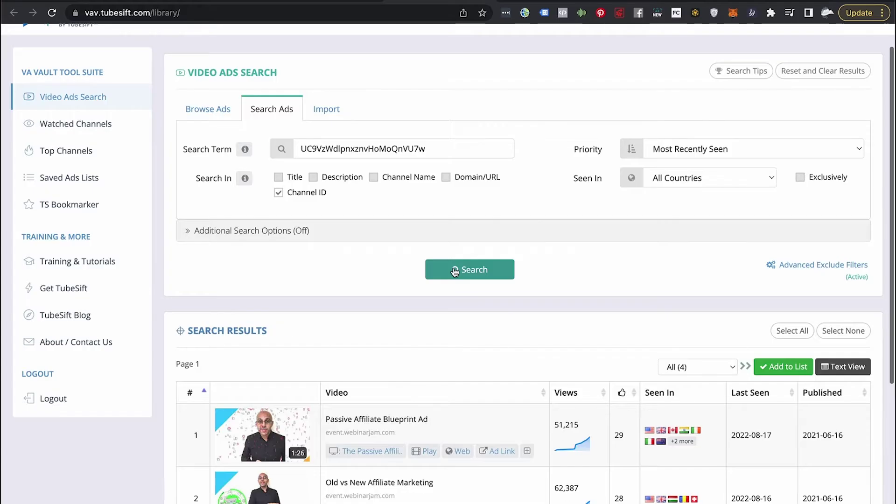
Sort The Passive Affiliate channel's four ads by views, most viewed first
scroll(391, 320, down, 5)
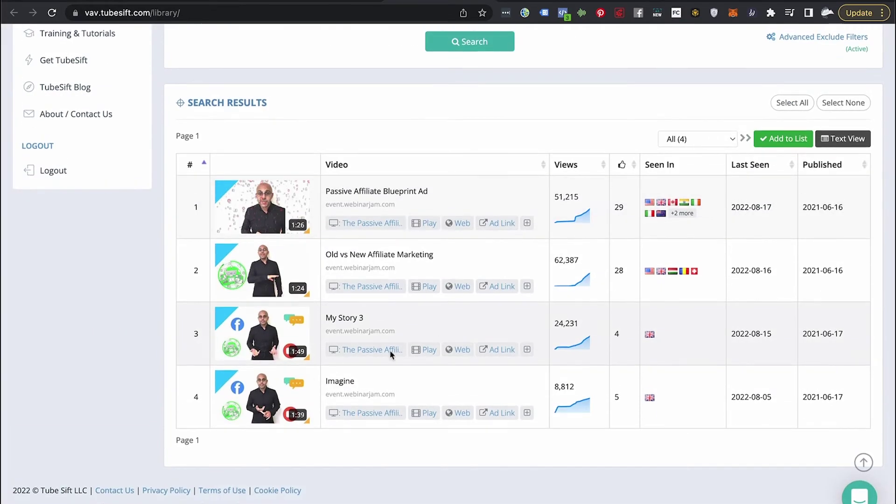
click(576, 168)
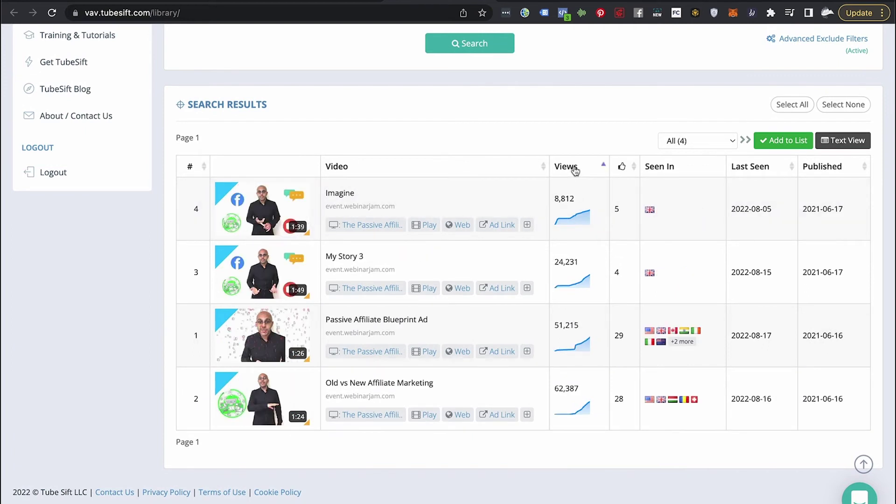
click(576, 168)
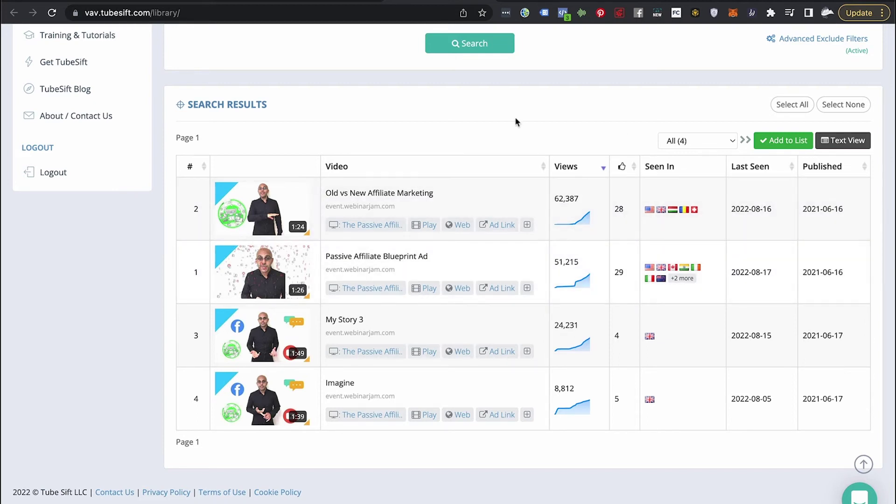
scroll(514, 117, up, 5)
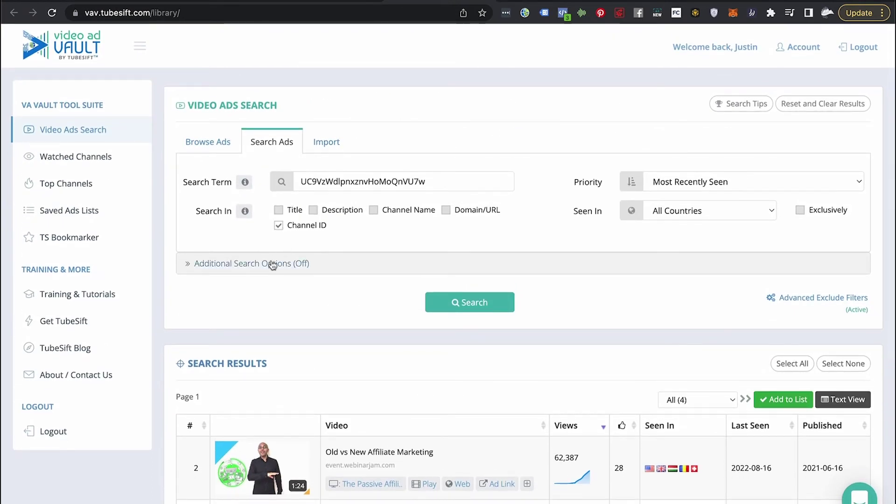
Search 'solar' across title, description, channel name and domain instead of Channel ID
double_click(460, 181)
mouse_move(248, 184)
key(BackSpace)
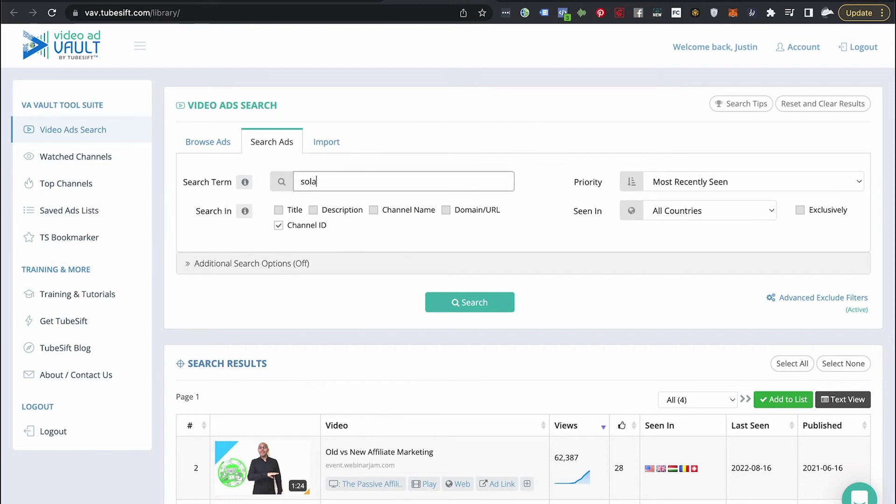
click(278, 227)
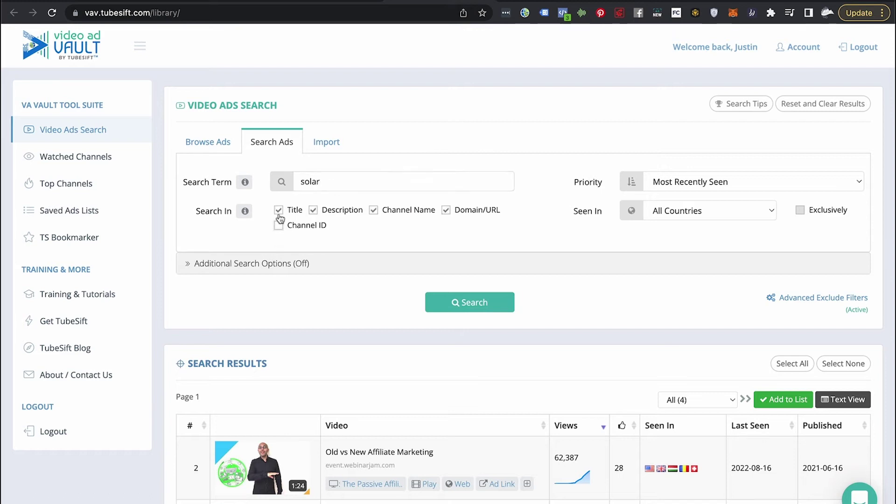
click(472, 301)
Review the 2022 Solar Program ad's US state sightings, then close its details
scroll(595, 71, down, 1)
scroll(492, 219, down, 10)
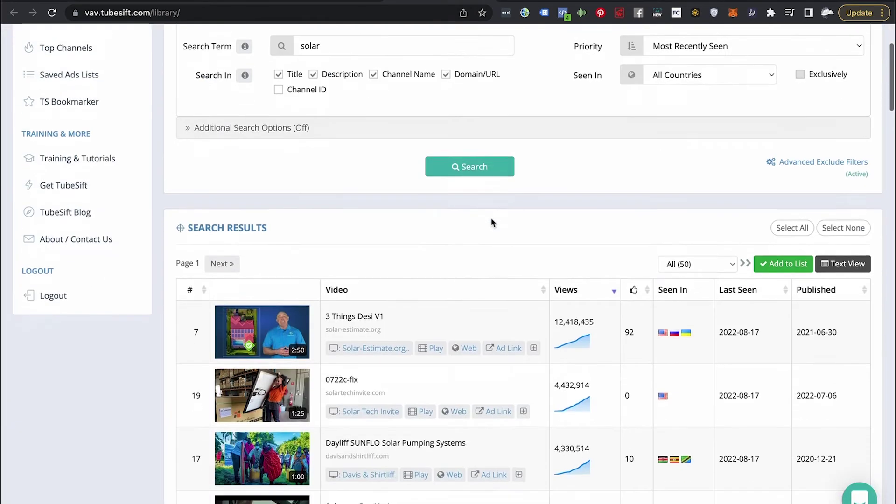
scroll(492, 219, down, 3)
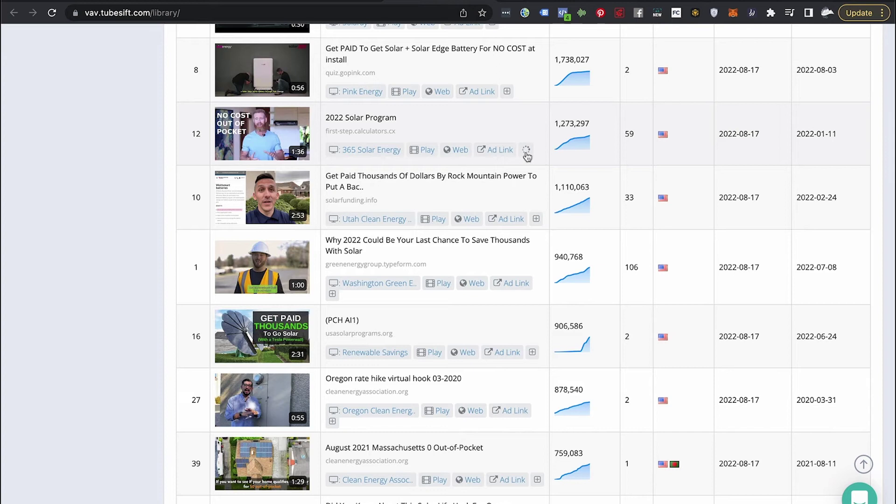
scroll(444, 313, down, 10)
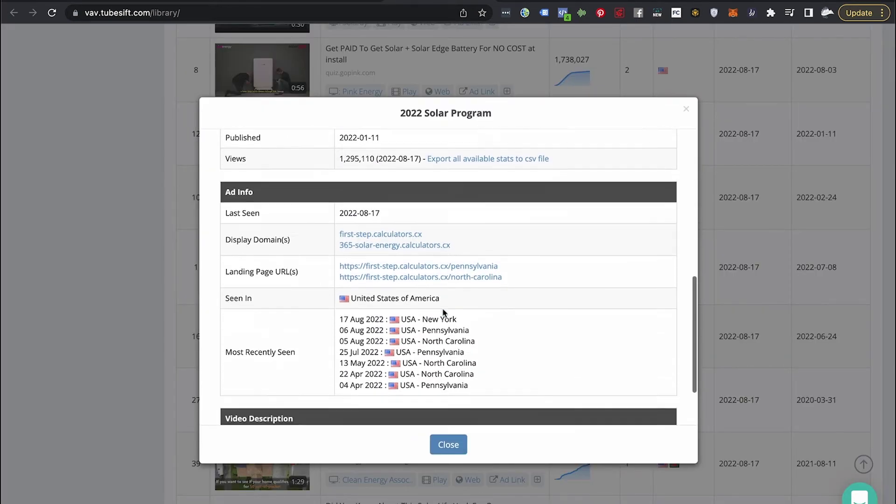
scroll(444, 312, down, 2)
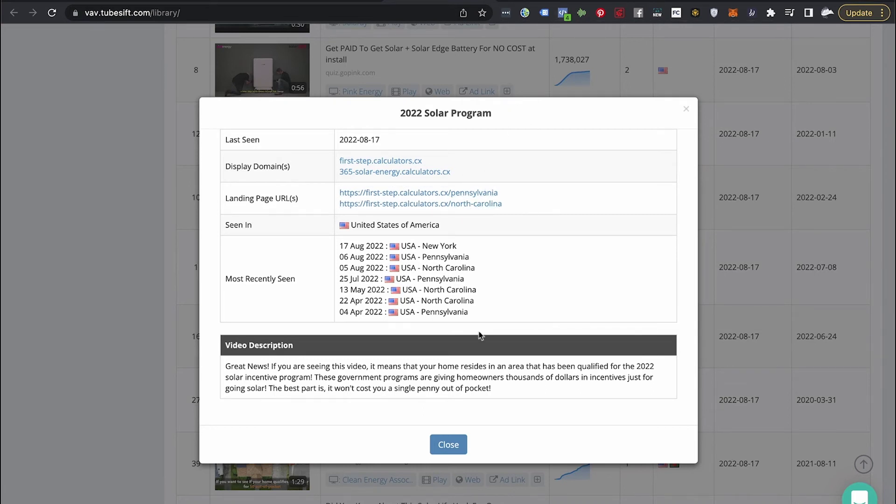
drag(422, 256, 455, 330)
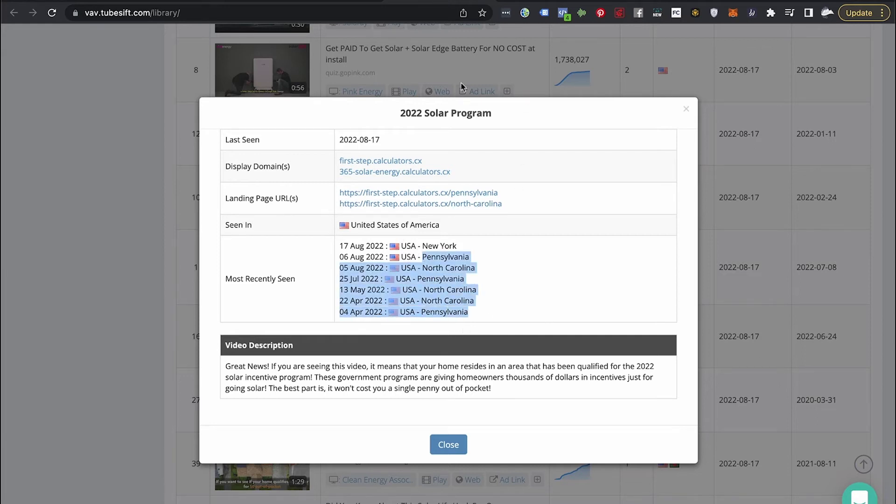
click(474, 72)
scroll(226, 241, down, 2)
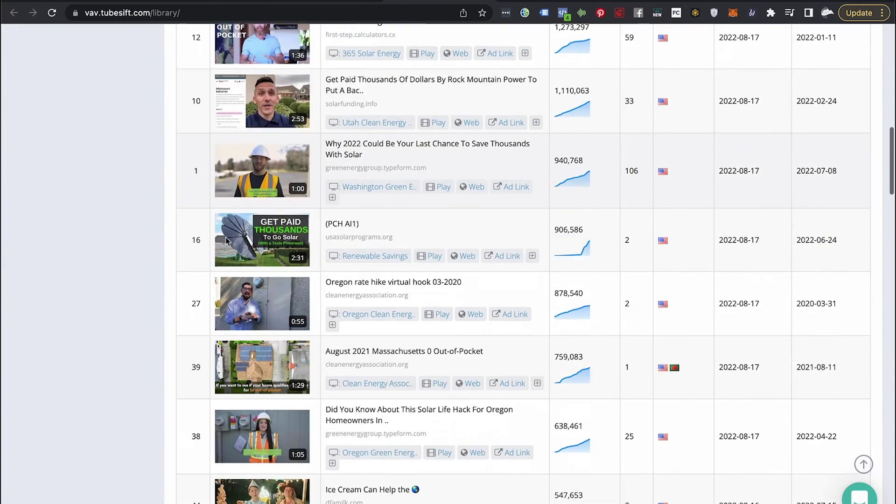
scroll(226, 240, down, 5)
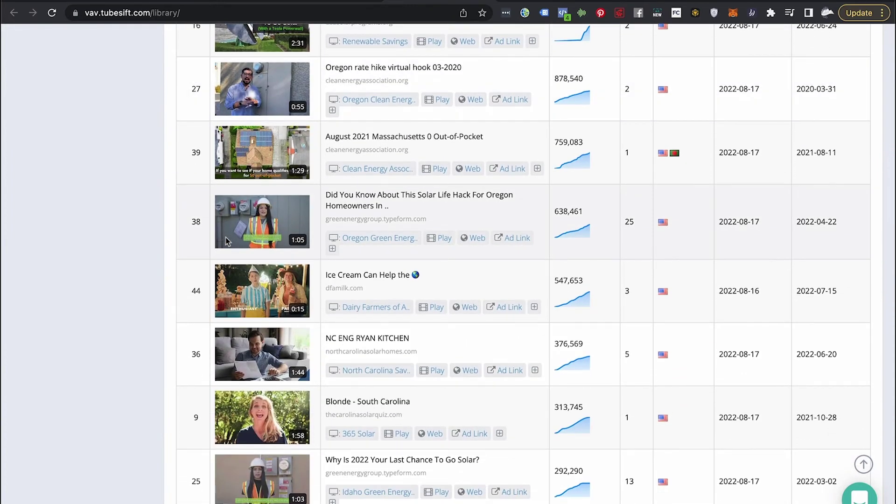
Restrict the search to the amazon.com domain under Additional Search Options
scroll(225, 238, up, 20)
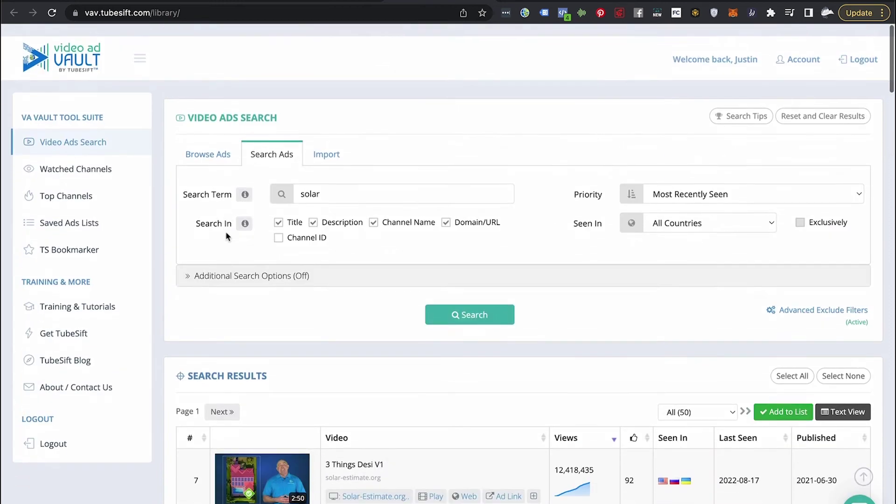
click(248, 263)
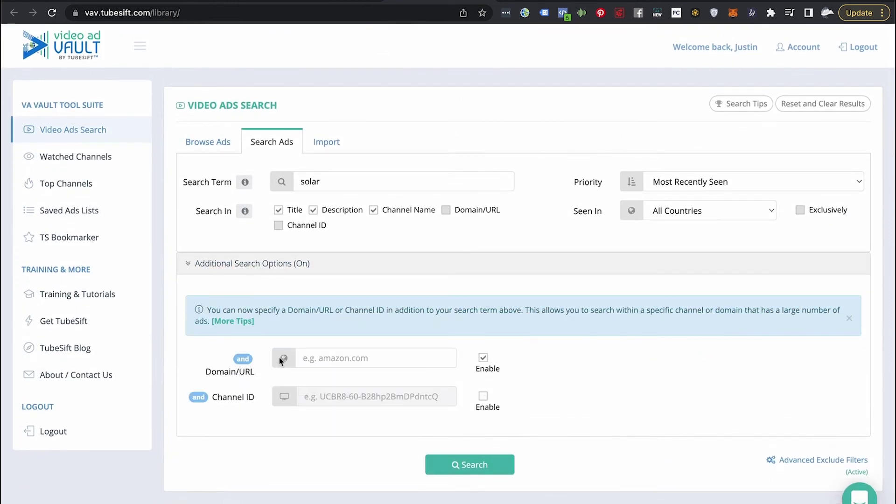
click(328, 358)
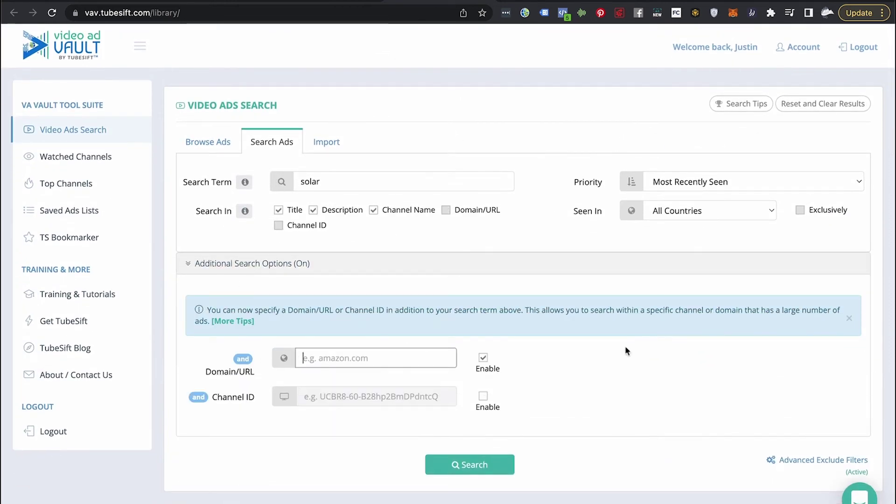
text(amazo)
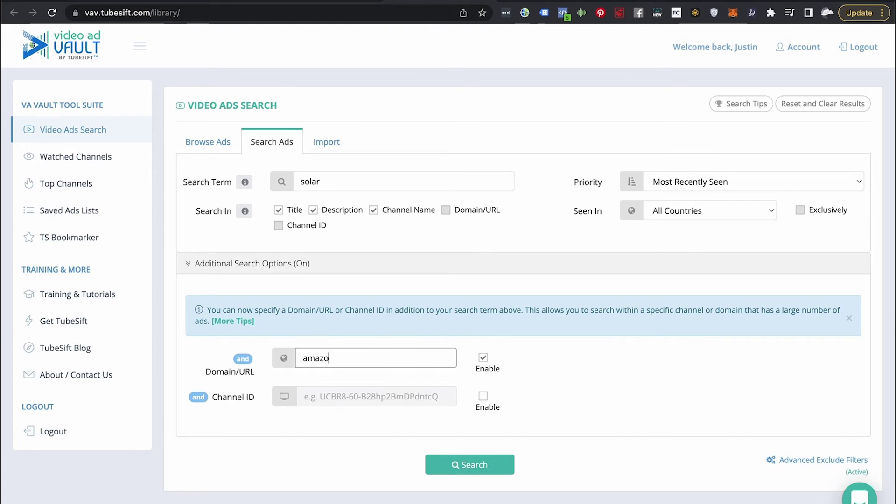
text(n.com)
Replace the search term with 'cat' and search, returning 7 ads led by Scruff-a-luvs Mermaid
click(399, 185)
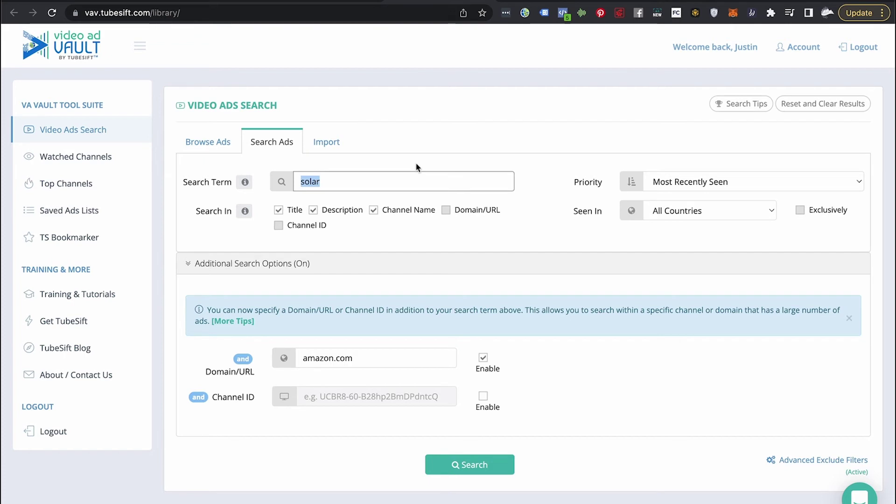
text(d)
click(562, 184)
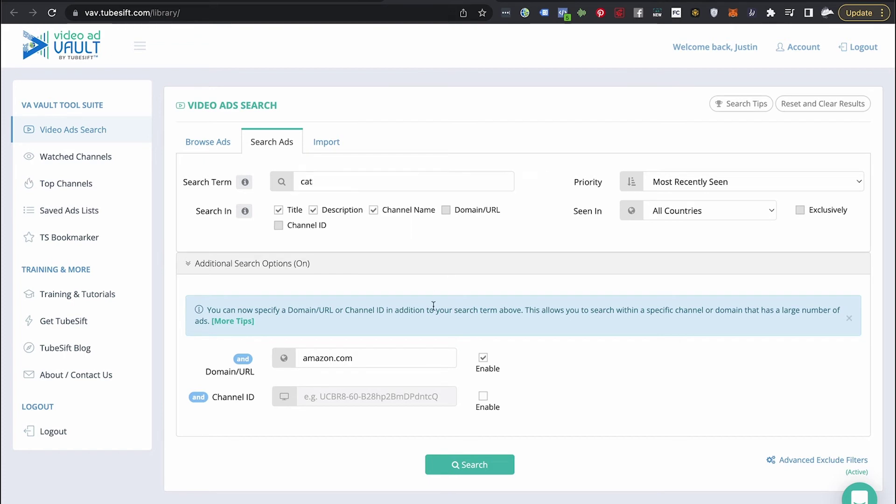
click(486, 464)
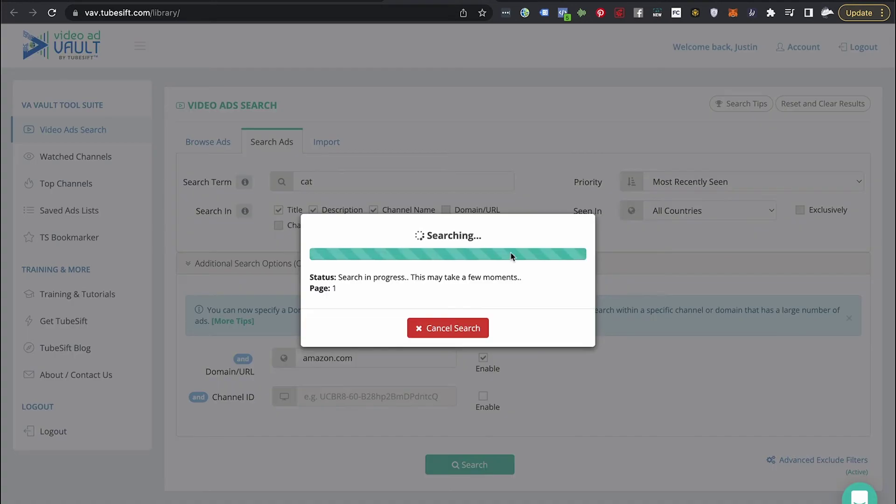
scroll(586, 254, down, 9)
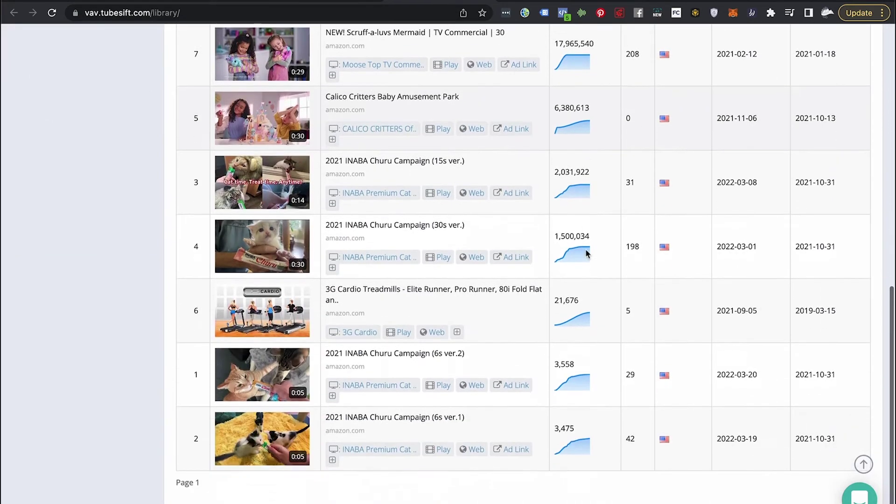
scroll(586, 250, up, 6)
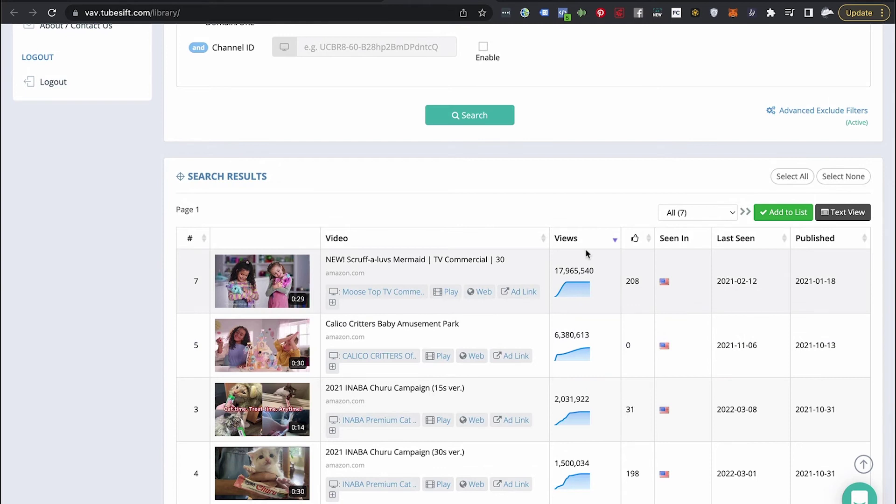
scroll(587, 253, up, 6)
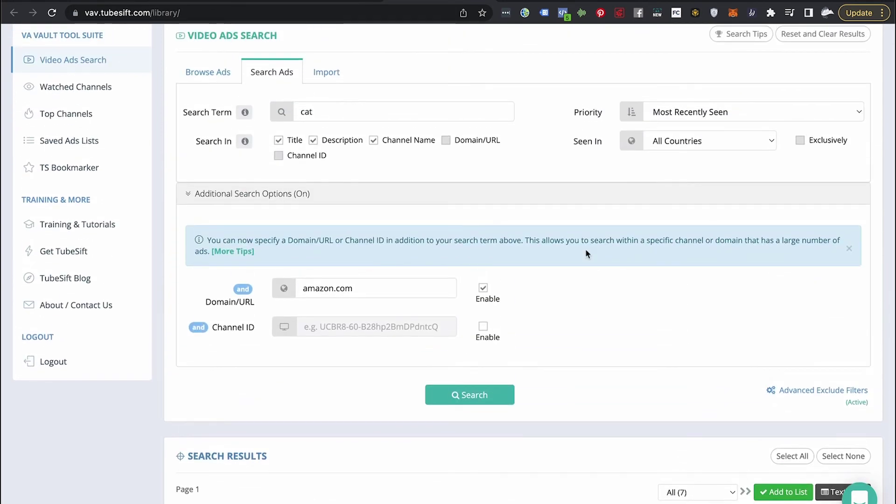
scroll(586, 253, up, 2)
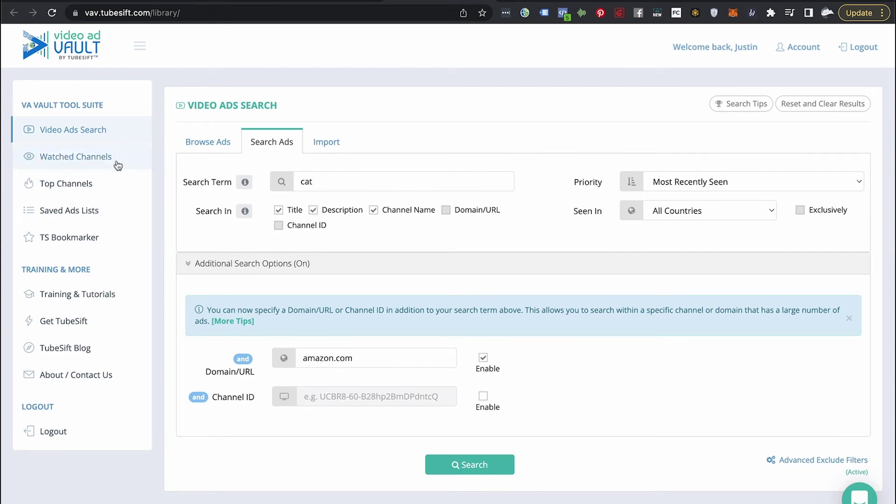
Look over the Scruff-a-luvs Mermaid ad's details, then close them
scroll(315, 348, down, 5)
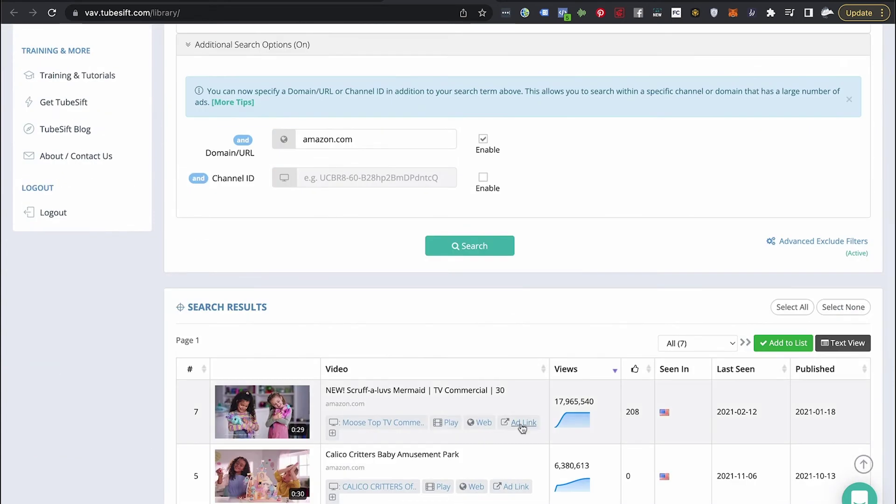
click(359, 423)
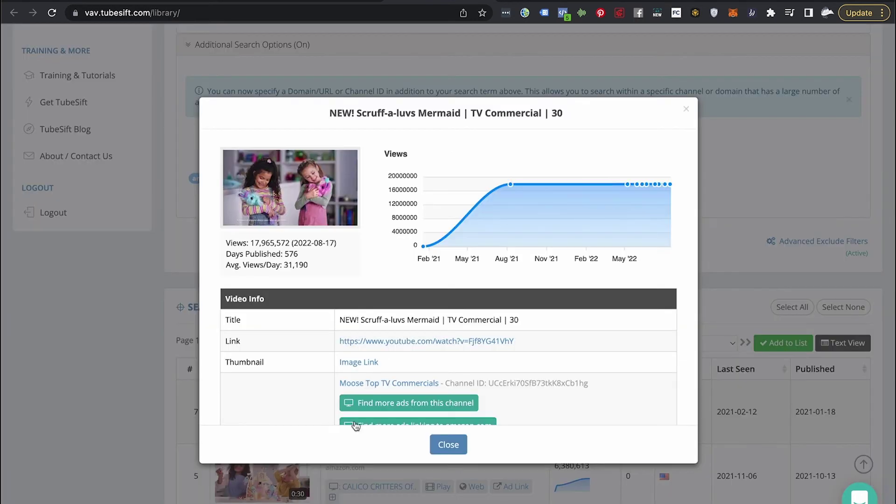
scroll(387, 290, down, 2)
scroll(386, 290, down, 3)
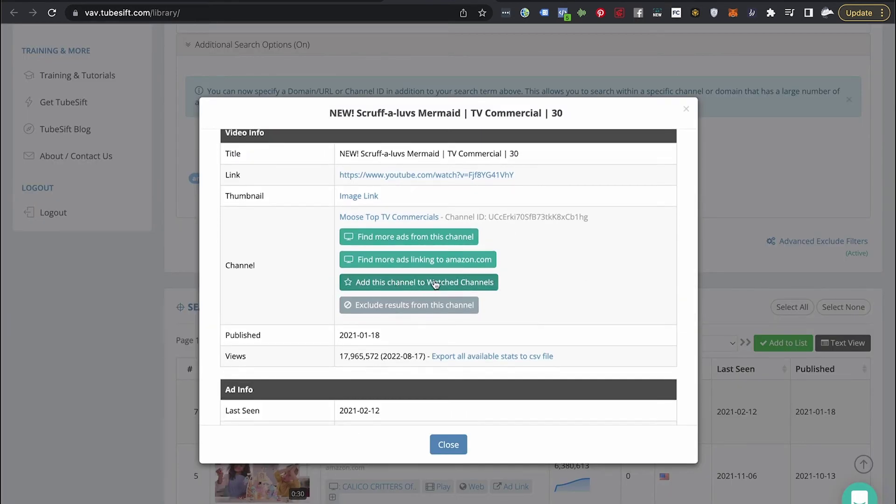
click(120, 136)
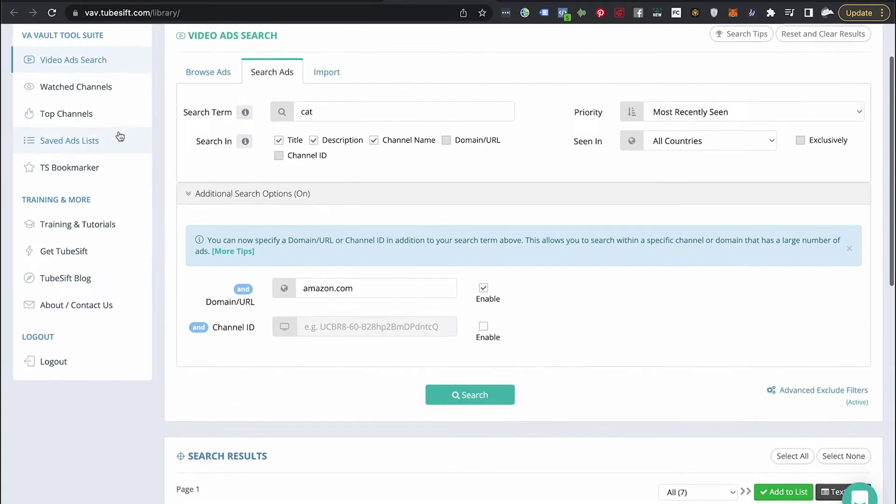
scroll(120, 136, up, 1)
Display the Dr. Squatch watched channel's ads and open the watched-channel settings
click(100, 118)
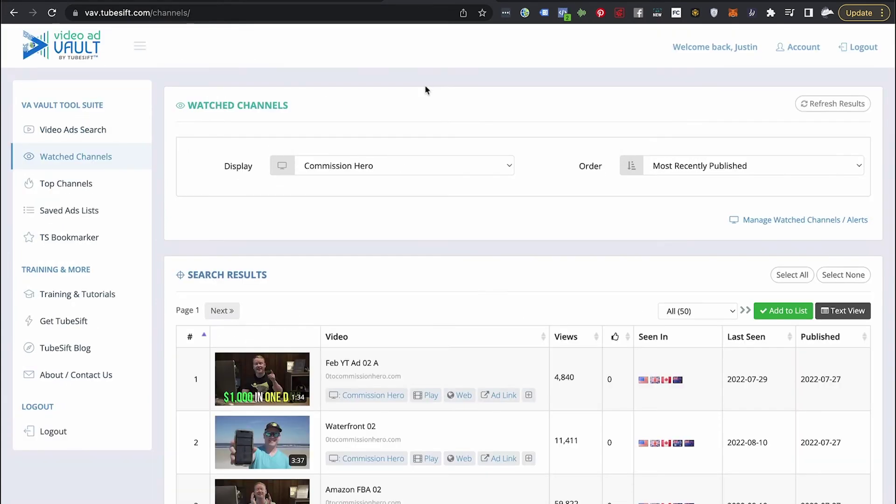
click(442, 167)
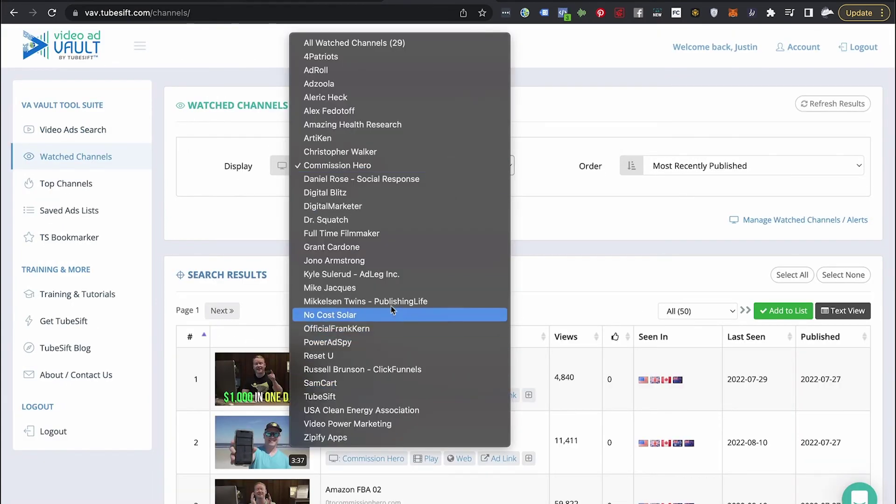
click(354, 220)
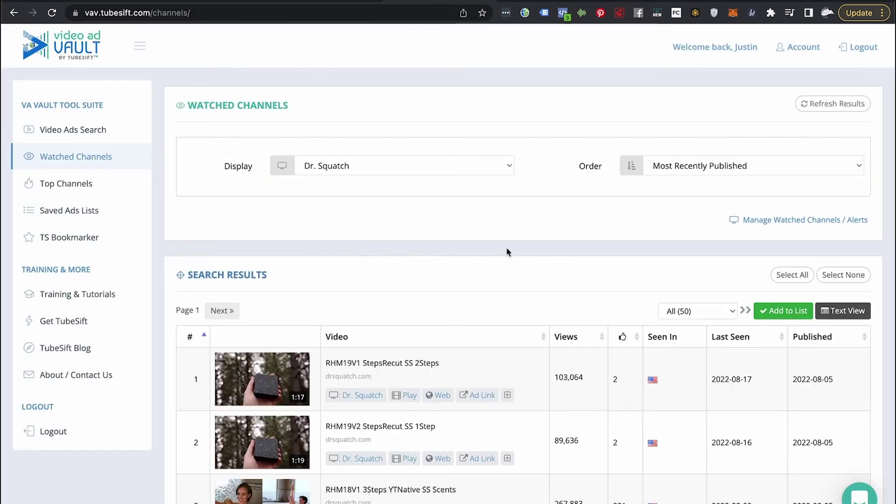
scroll(508, 252, down, 2)
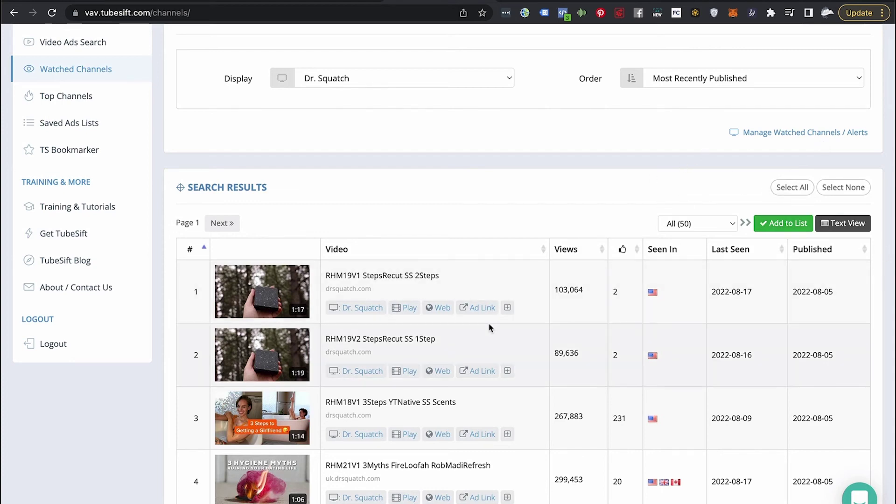
scroll(490, 327, down, 20)
scroll(488, 329, up, 20)
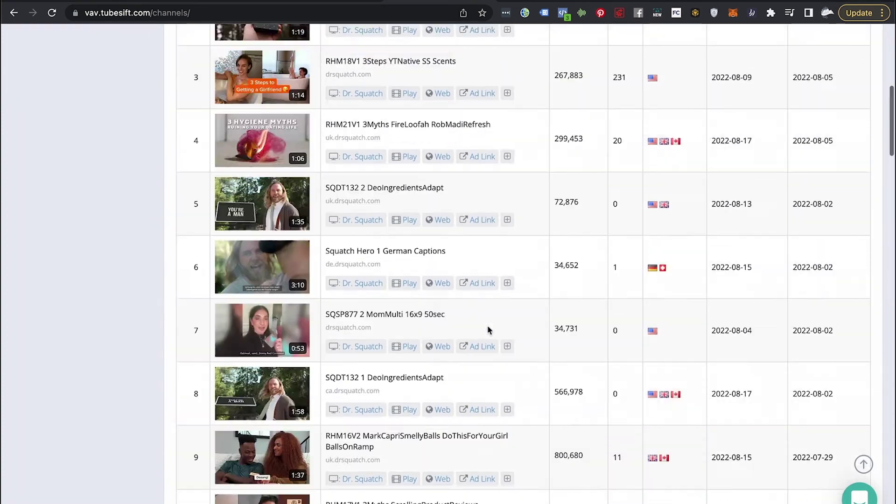
scroll(488, 330, up, 8)
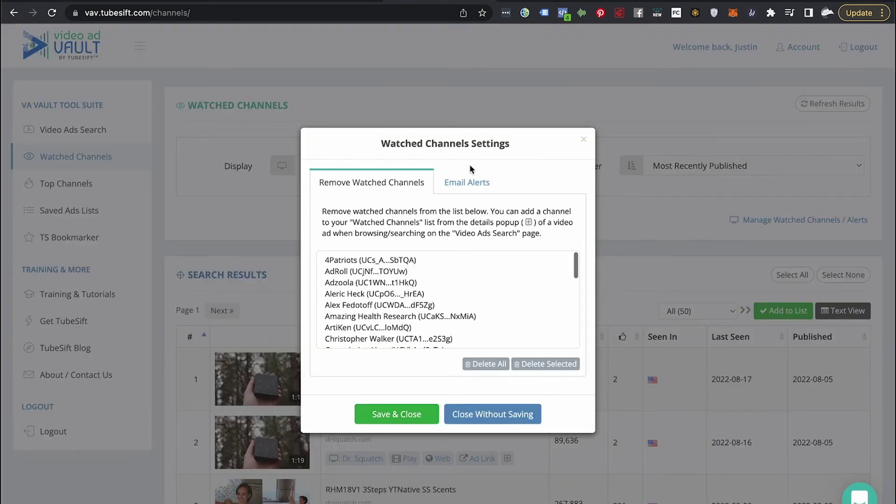
click(467, 182)
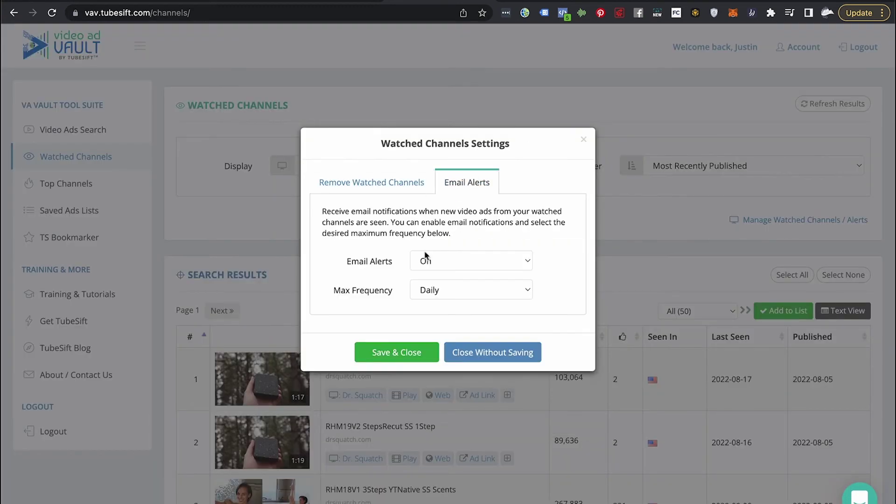
Keep email alerts at Daily maximum frequency, then close Watched Channels Settings
click(488, 292)
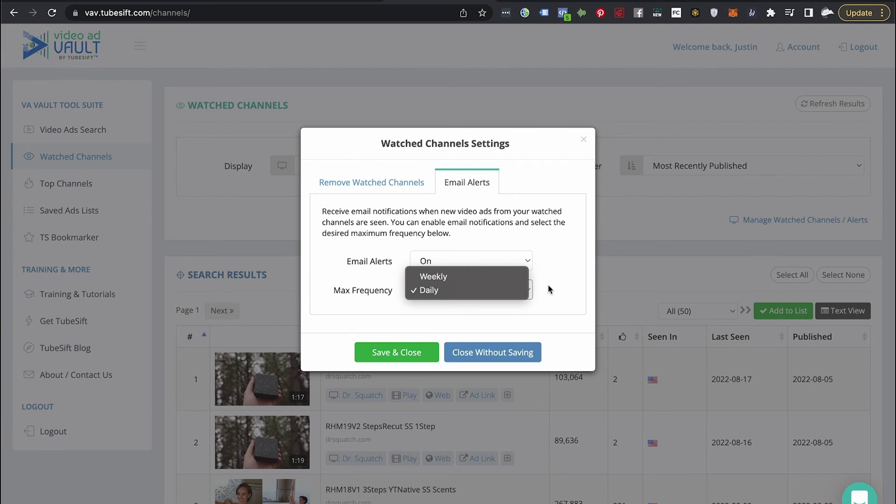
click(653, 132)
click(650, 125)
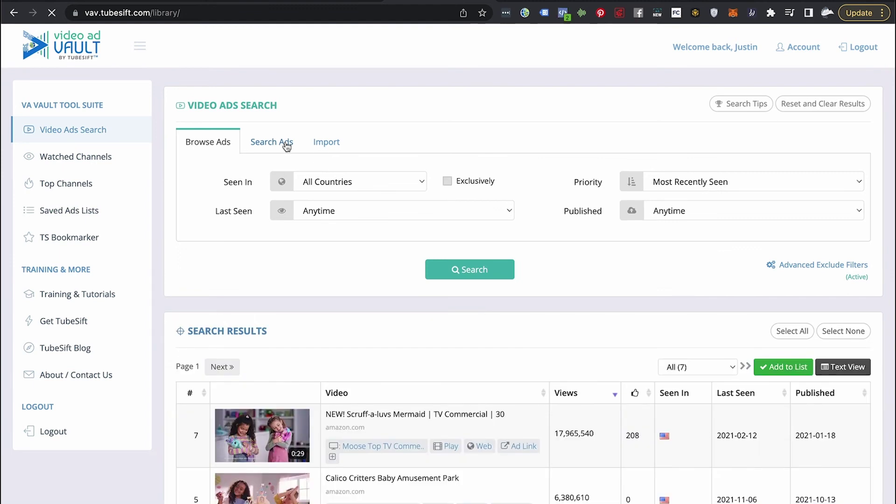
Search all video ads for 'guitar' and scroll through the matching results
click(280, 144)
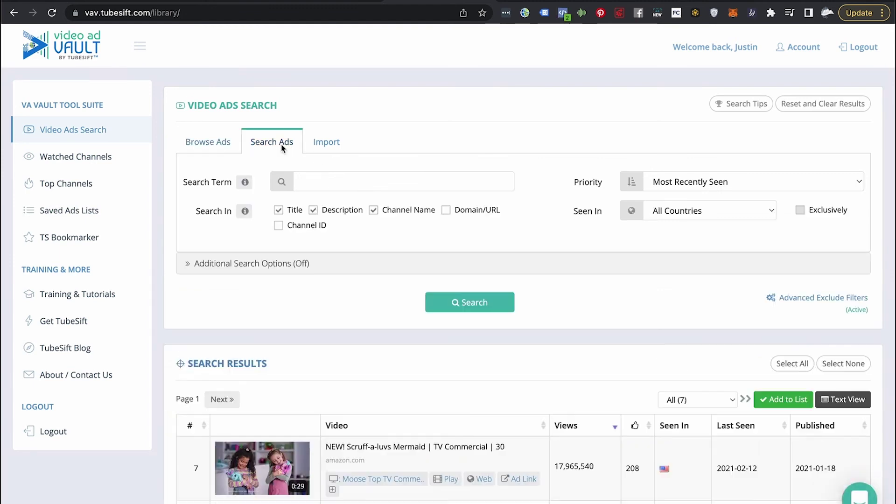
click(348, 184)
text(guita)
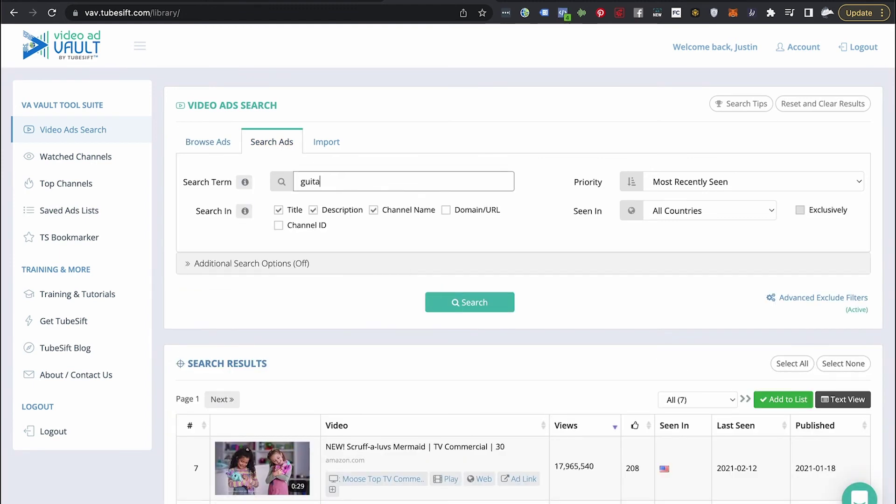
text(r)
key(Return)
scroll(456, 111, down, 1)
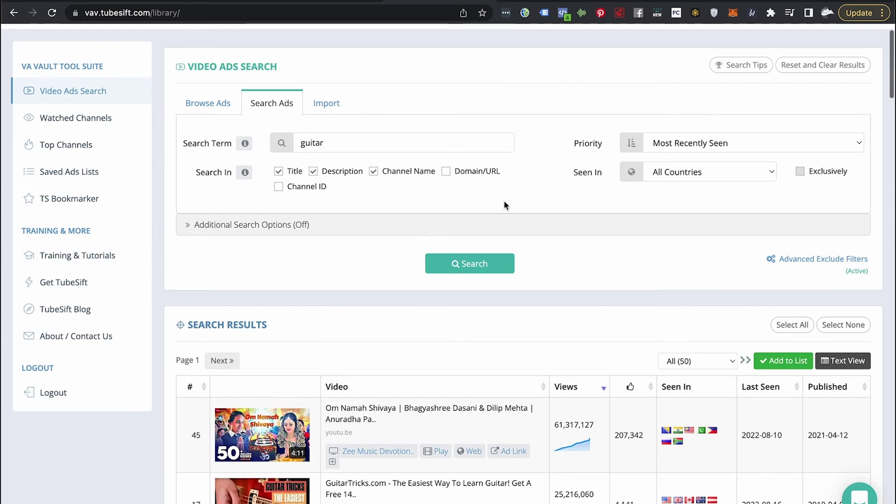
scroll(505, 206, down, 2)
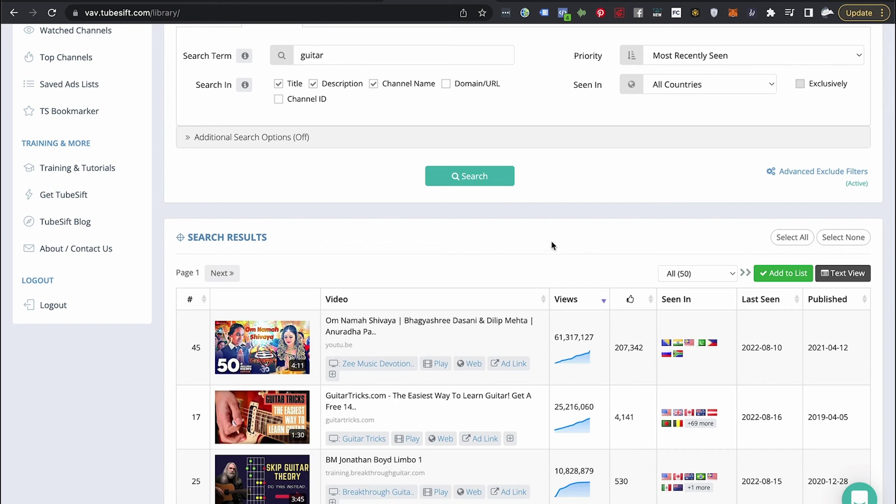
scroll(552, 245, down, 8)
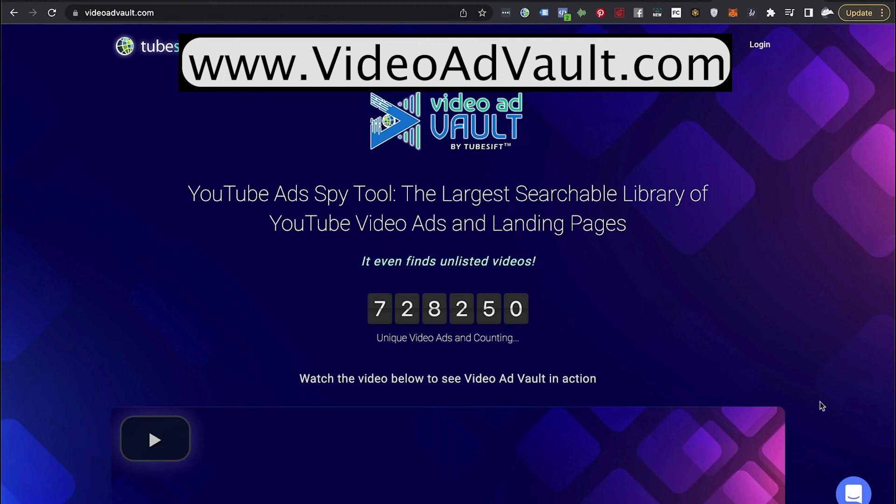
Open the homepage's chat widget and close it again
click(851, 493)
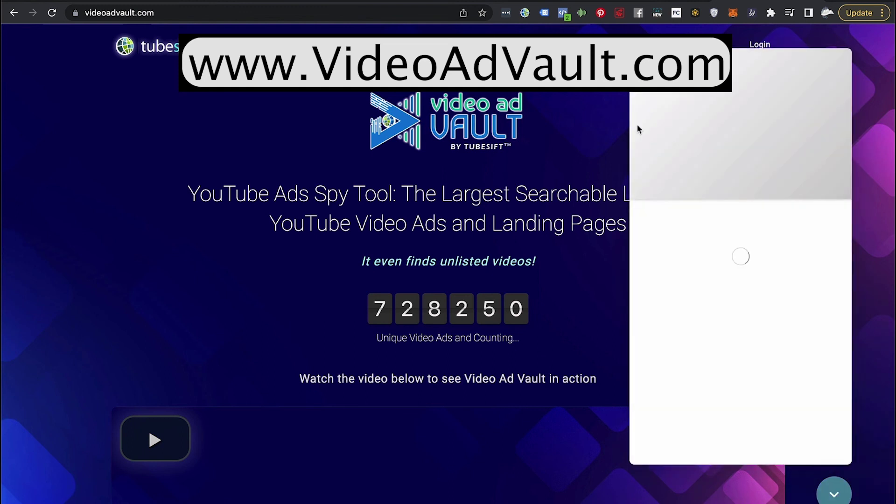
click(835, 495)
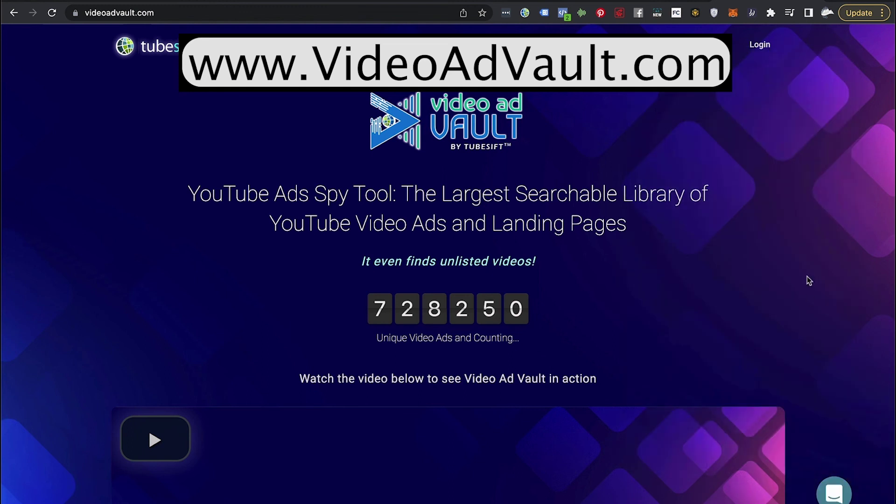